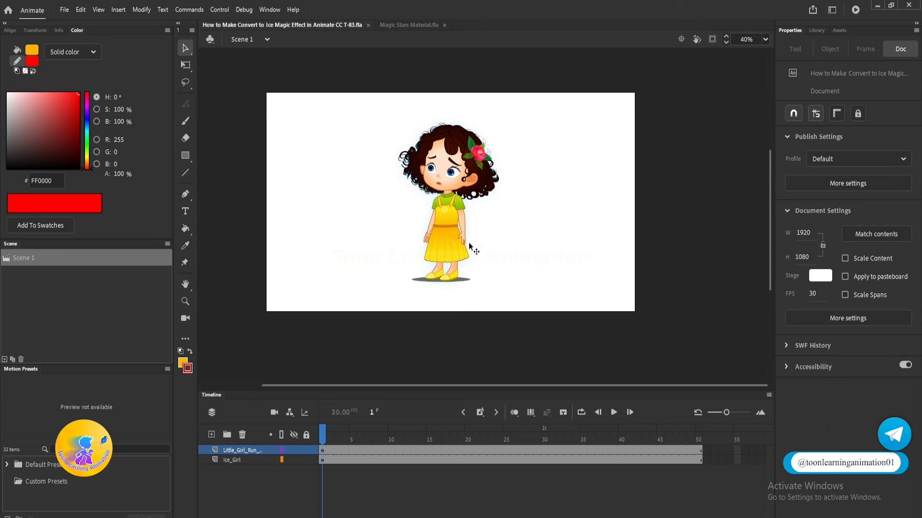
- Move the girl in the yellow dress to the right of the Ice_Girl symbol and select each character to compare them
left_click_drag(456, 245, 558, 239)
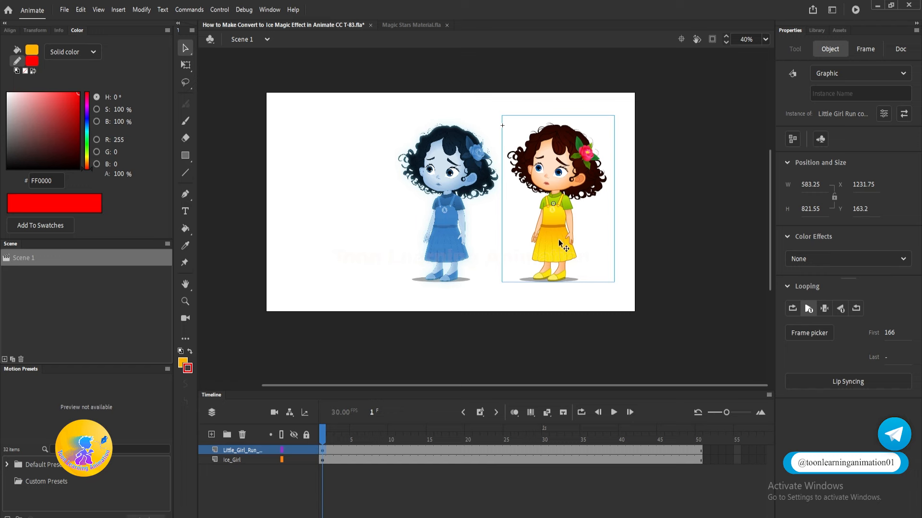
left_click(438, 238)
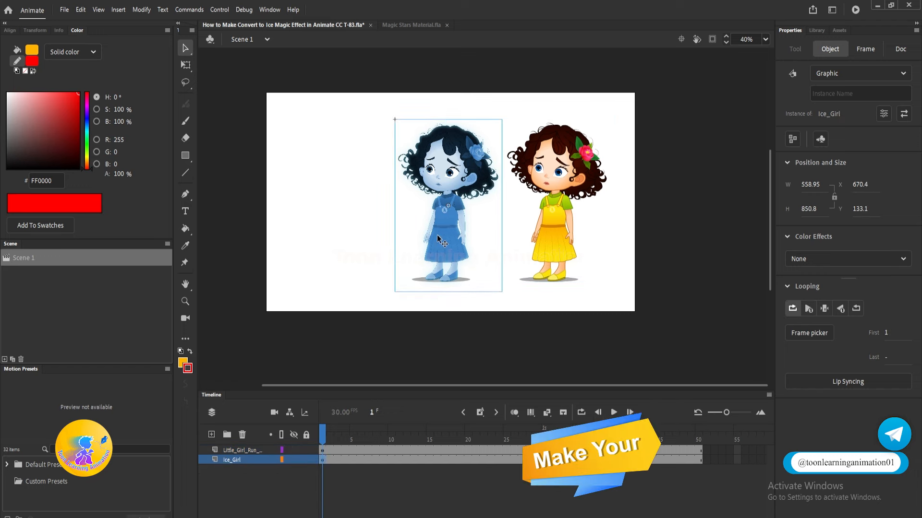
left_click(554, 180)
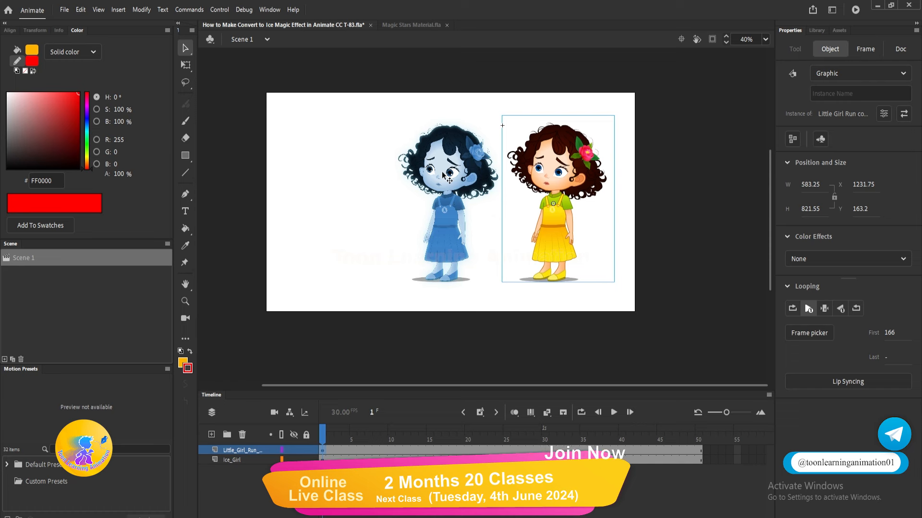
- Switch to Magic Stars Material.fla, play the star animation, and examine the contents of the Glow Star movie clip
left_click(411, 25)
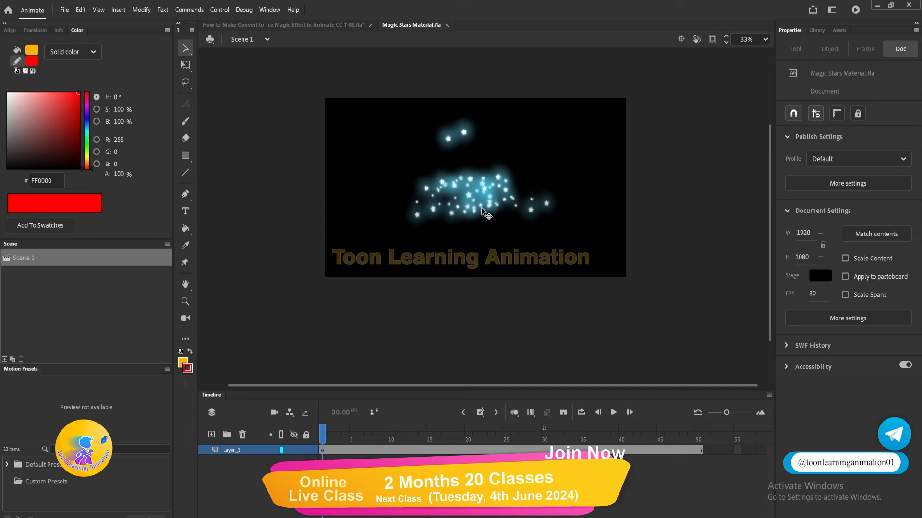
key("Return")
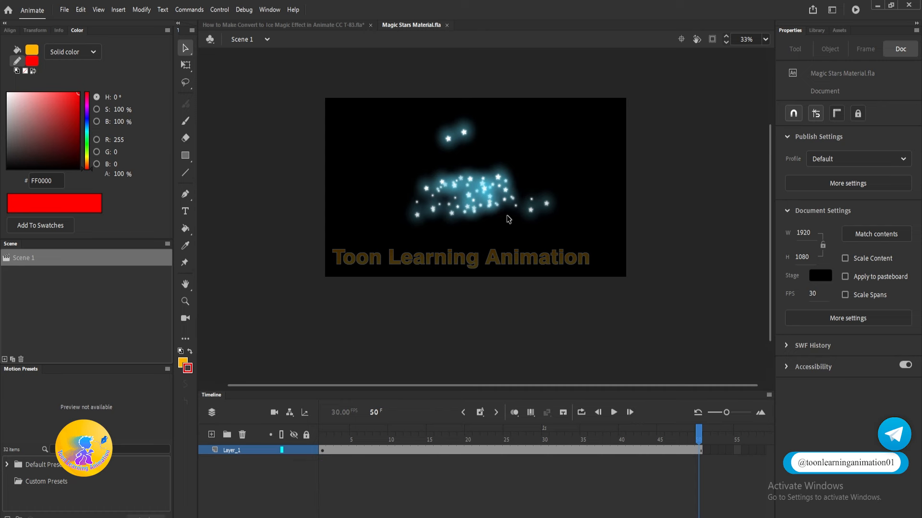
left_click(494, 189)
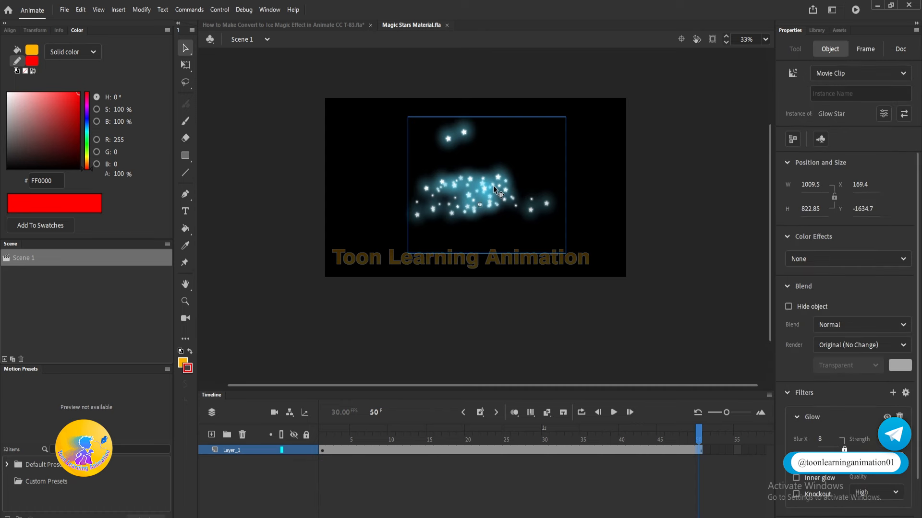
double_click(466, 195)
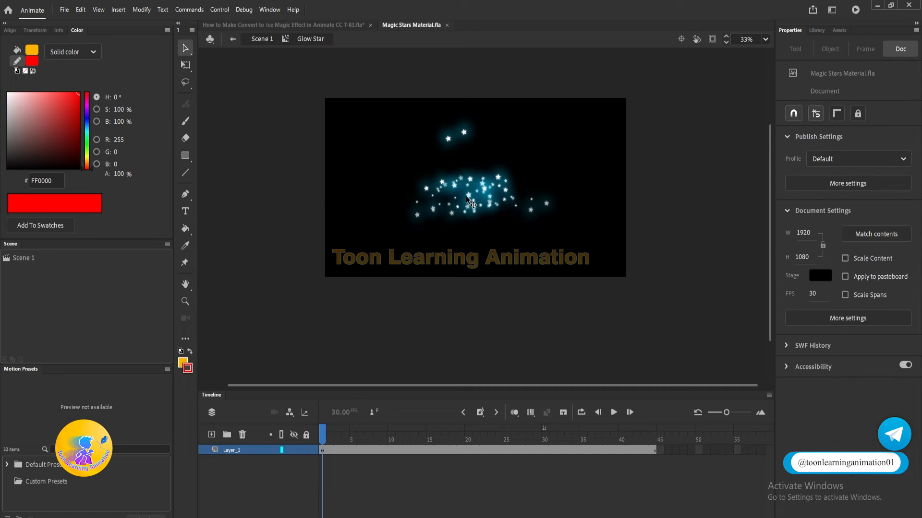
left_click(451, 140)
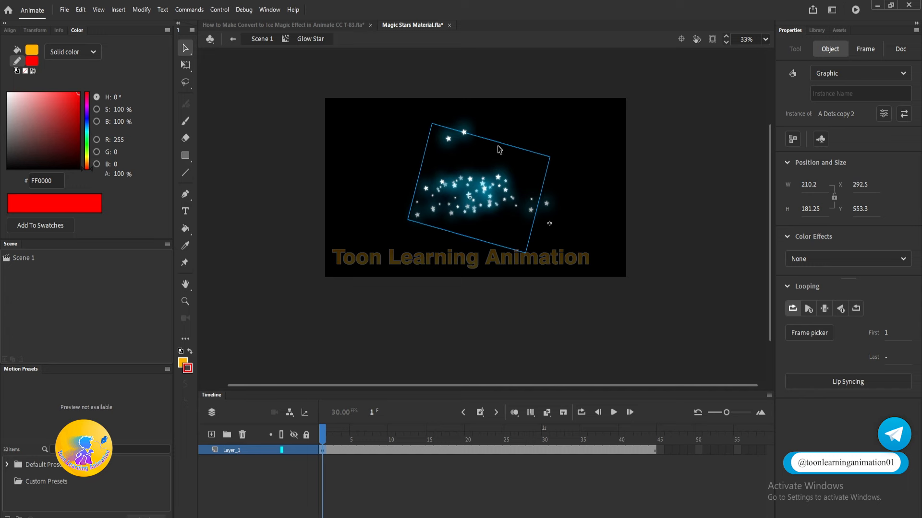
double_click(633, 208)
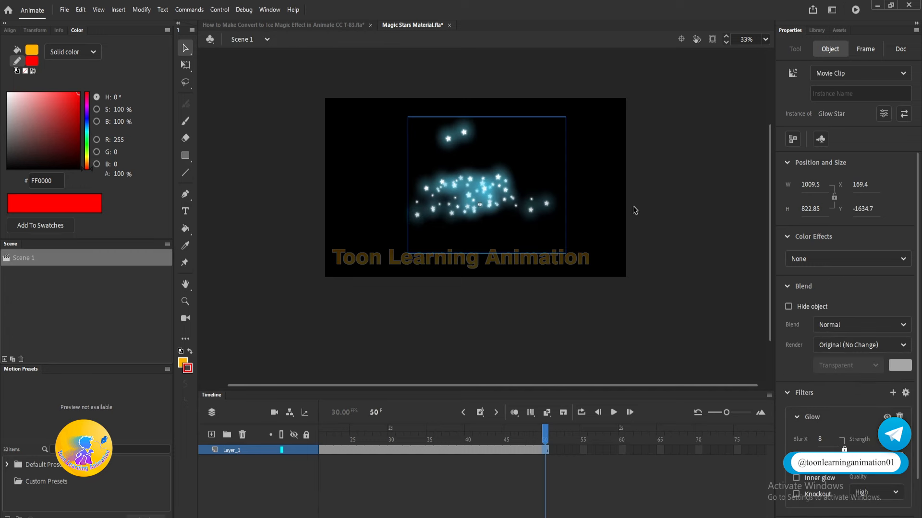
left_click(632, 209)
- Return to the ice magic effect document and undo the move of the girl in the yellow dress
left_click(324, 27)
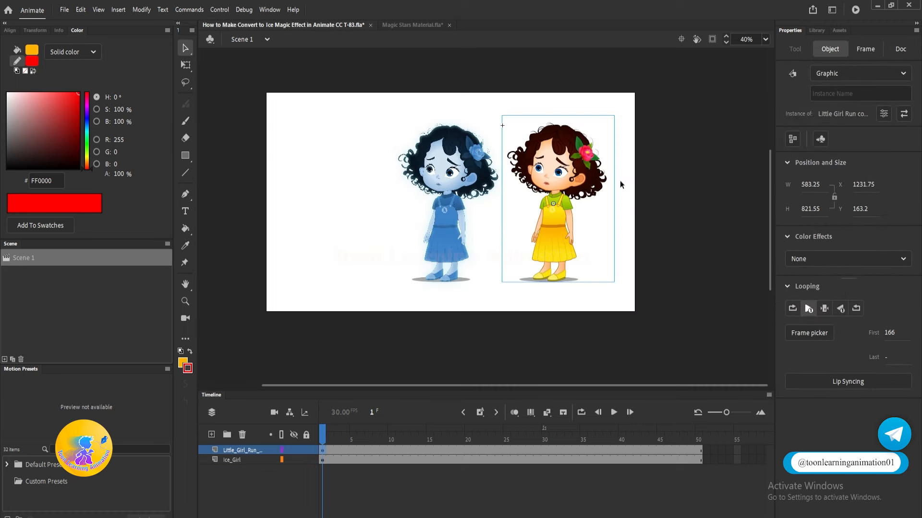
key("Tab")
key("Tab")
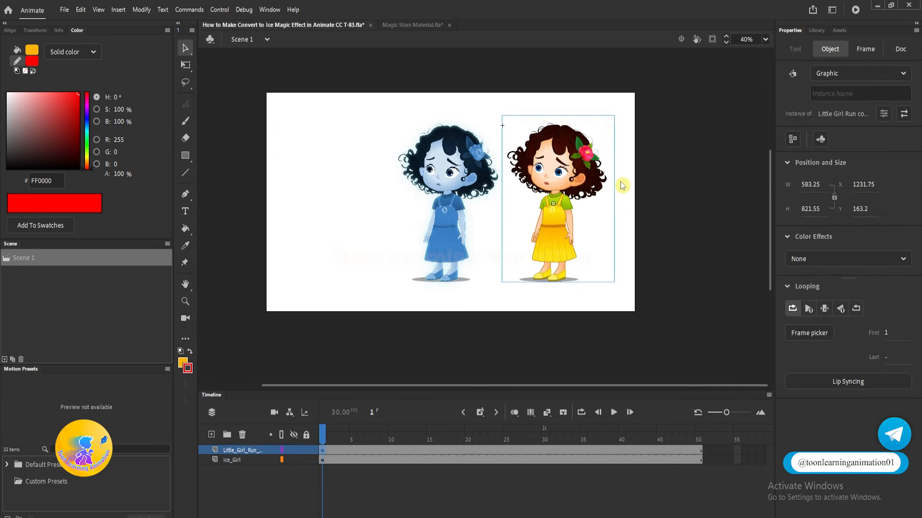
key("ctrl+z")
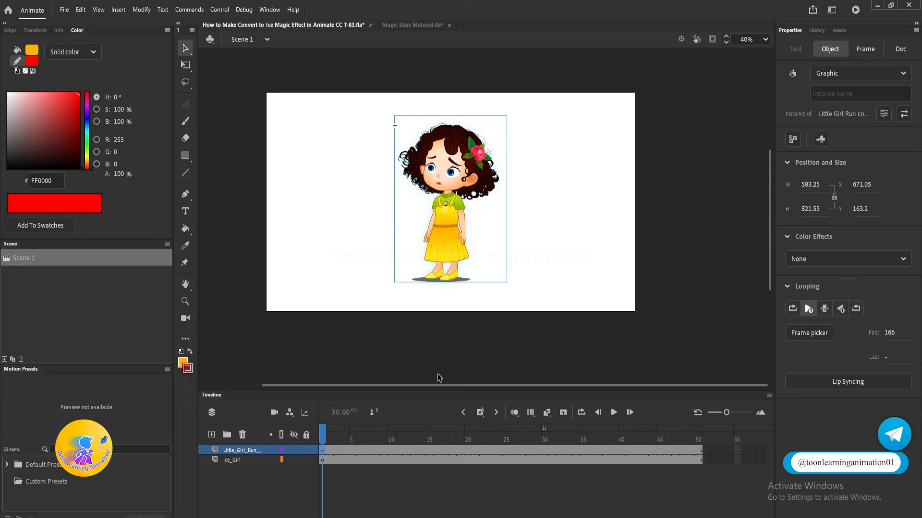
- Add a new layer above the girl layers and name it Mask
left_click(212, 434)
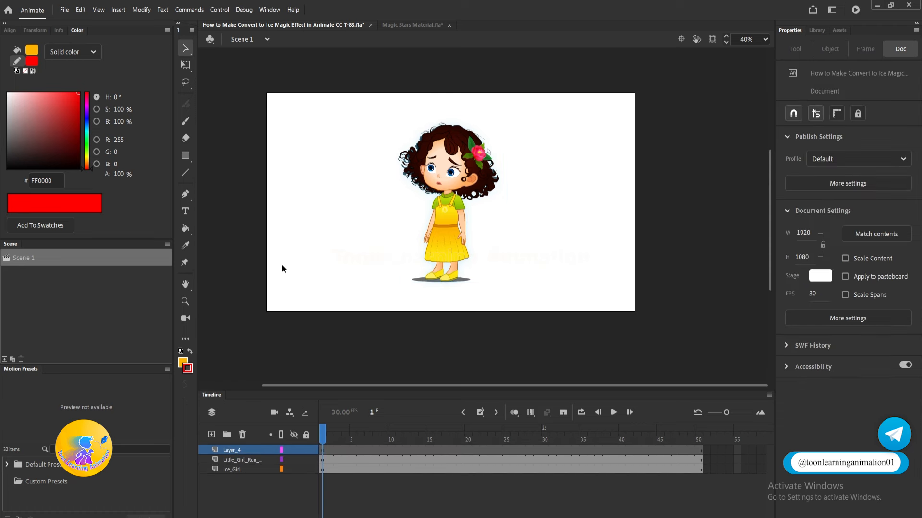
double_click(232, 451)
type("Mask")
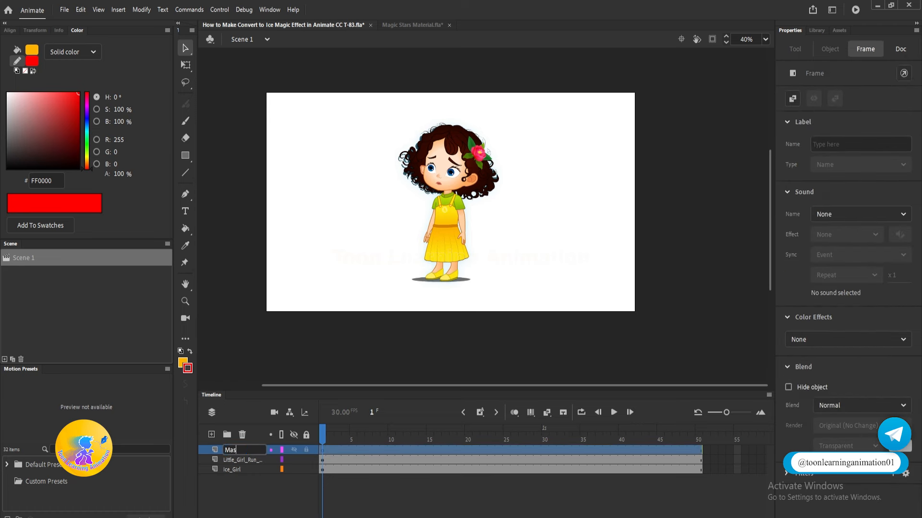
key("Return")
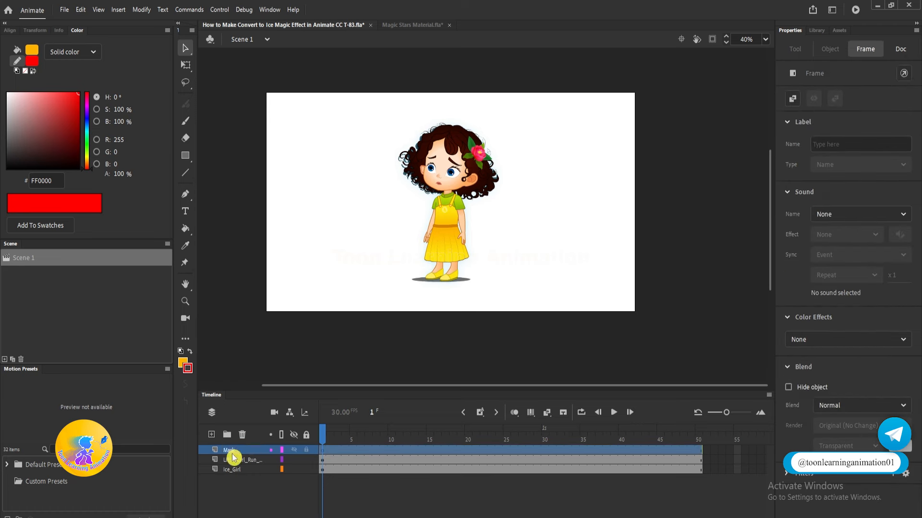
left_click(554, 277)
- With the Pen tool, draw a closed outline around the girl on the Mask layer, with a wavy lower edge below her feet
left_click(184, 194)
scroll(401, 312, "up", 1)
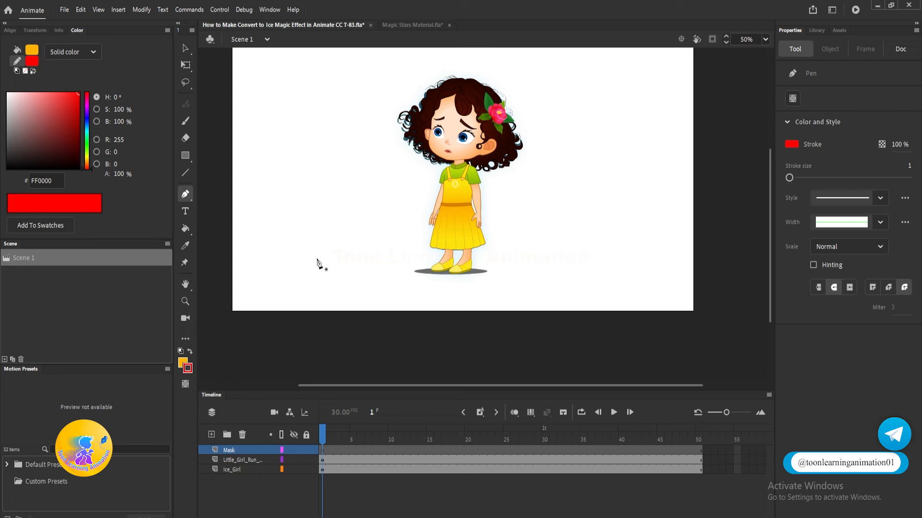
scroll(318, 269, "up", 1)
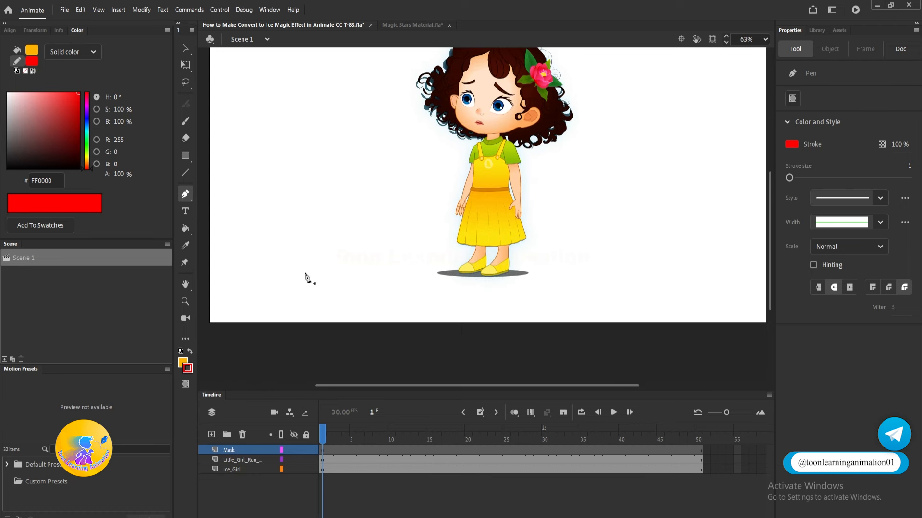
left_click(305, 273)
left_click_drag(322, 273, 707, 270)
key("ctrl+minus")
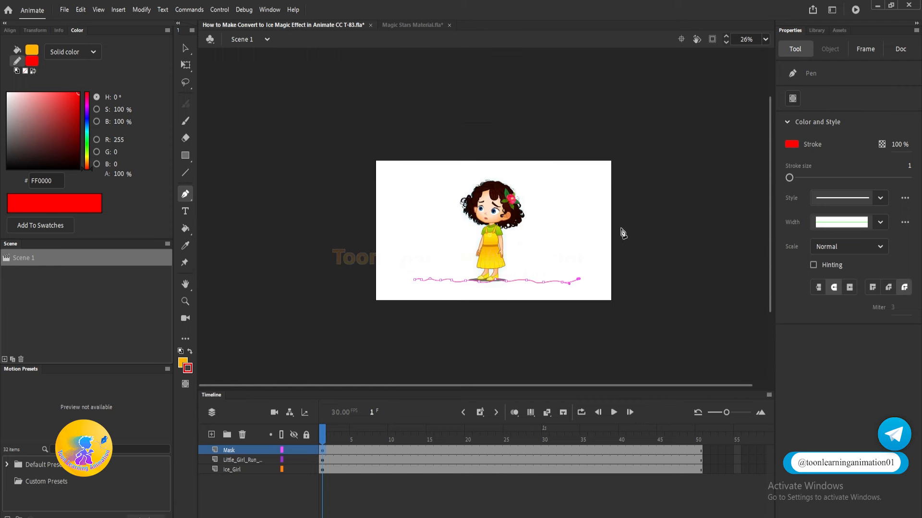
left_click(578, 137)
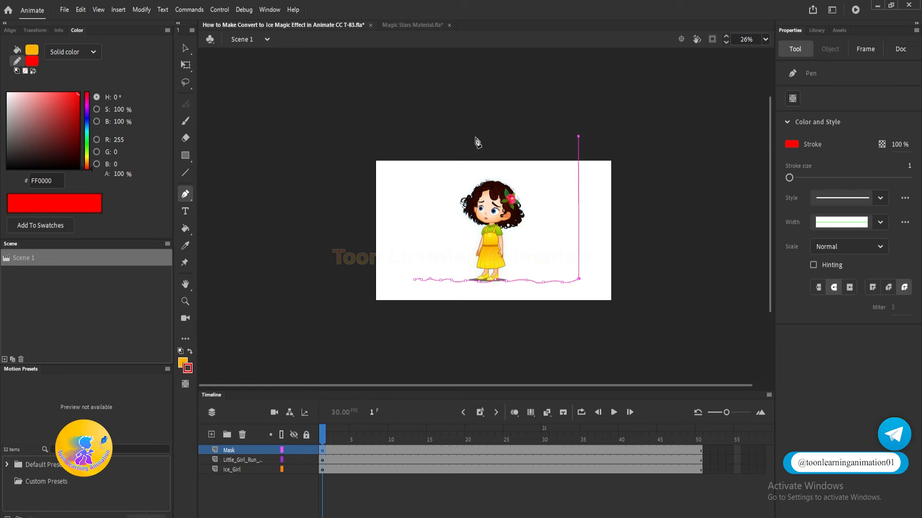
left_click(411, 137)
left_click(414, 279)
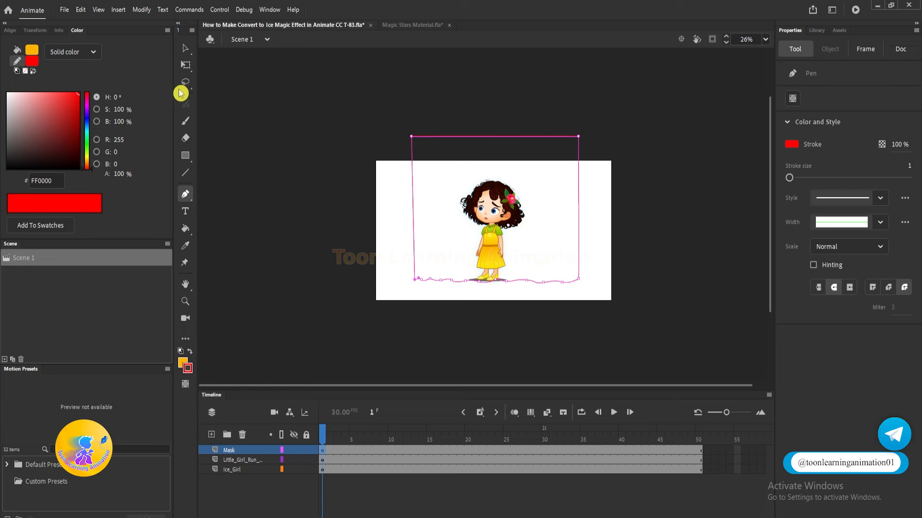
- Straighten the outline's left edge by shifting its upper-left corner, and fill the outline with solid orange
left_click(185, 48)
scroll(399, 148, "up", 2)
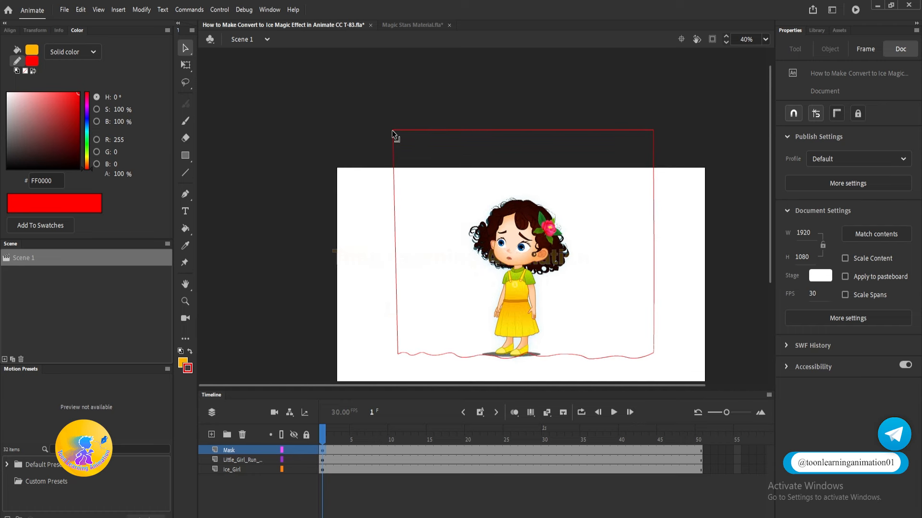
left_click_drag(392, 130, 397, 130)
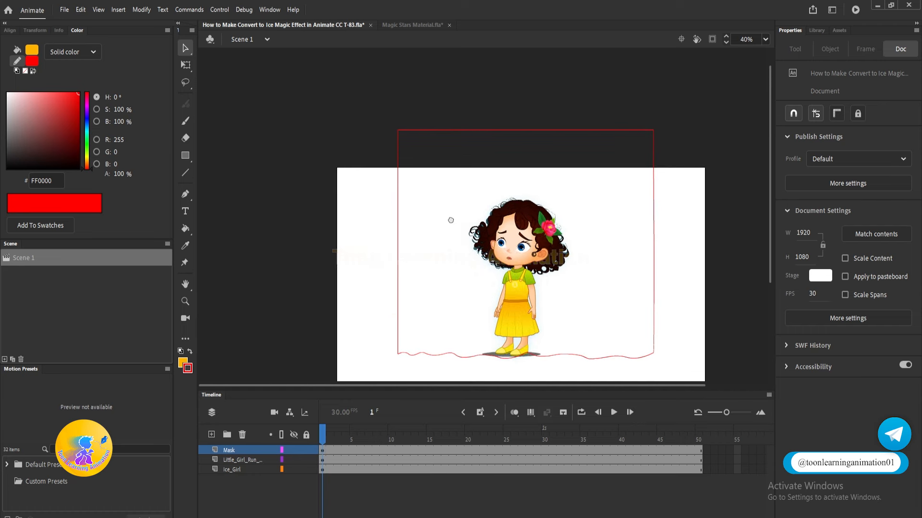
left_click_drag(450, 219, 447, 200)
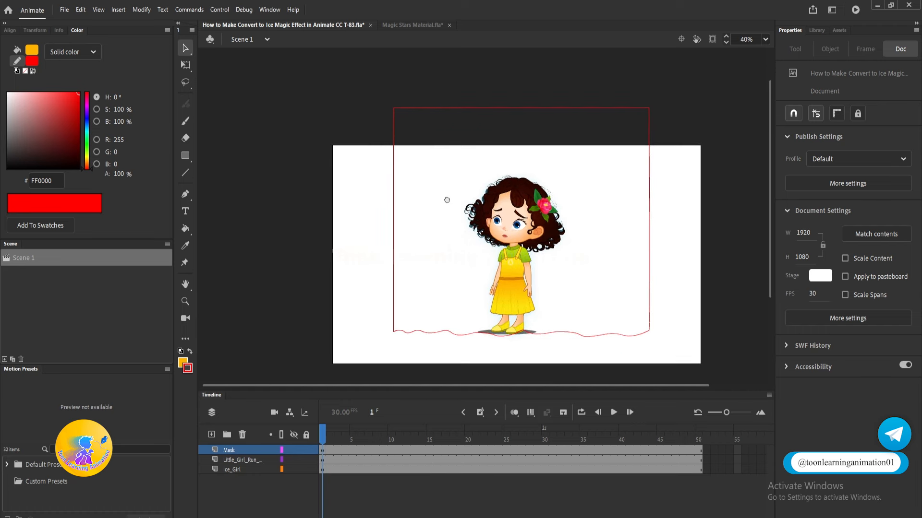
left_click(185, 228)
left_click(474, 160)
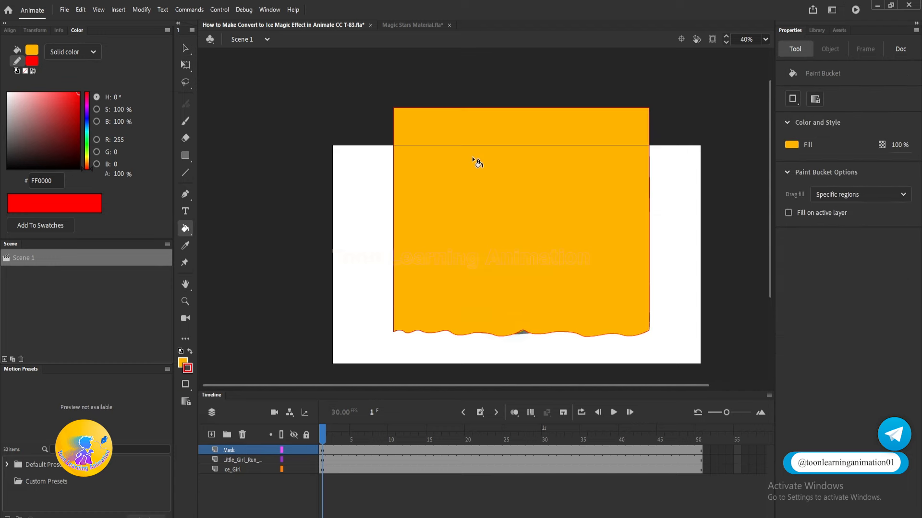
- Select the mask shape's fill and stroke together and move it down to Y -146.45 so it covers the girl's shadow
left_click(185, 48)
left_click(542, 156)
double_click(542, 157)
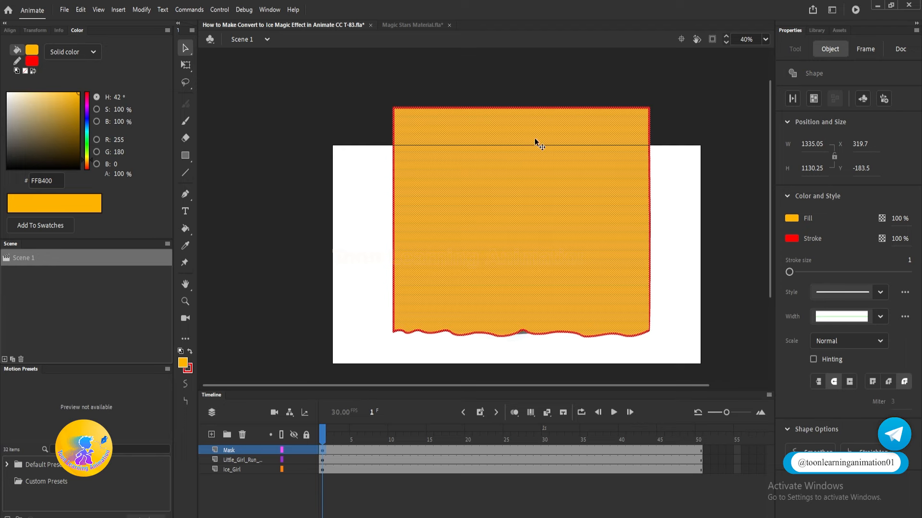
scroll(521, 335, "up", 3)
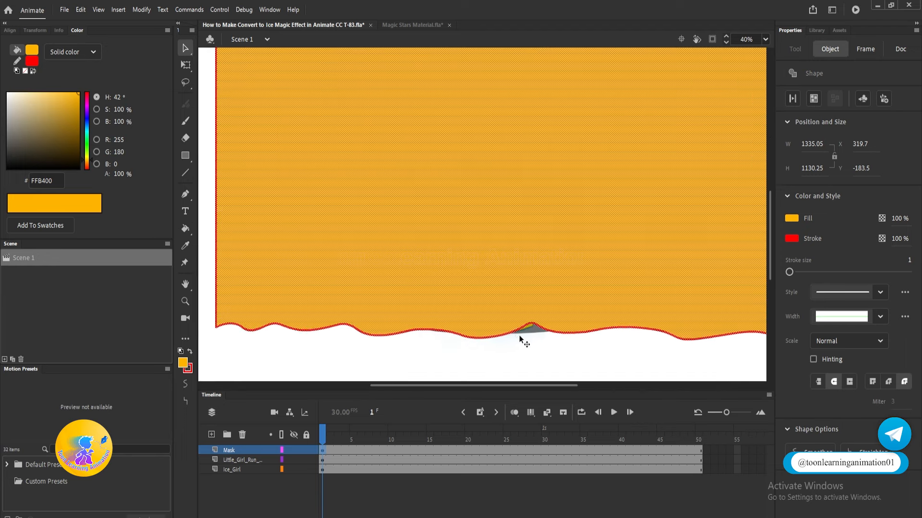
left_click_drag(586, 280, 586, 321)
scroll(587, 320, "down", 4)
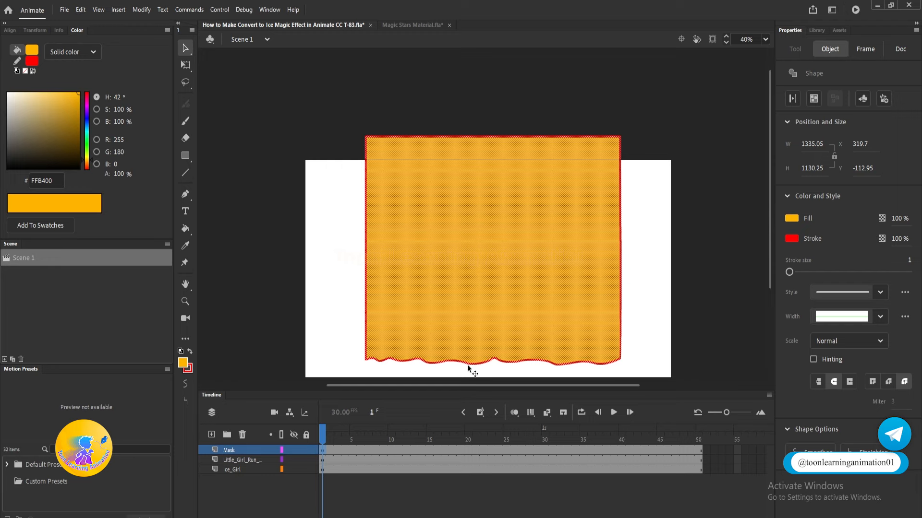
scroll(480, 360, "up", 3)
mouse_move(494, 340)
left_mouse_down()
mouse_move(490, 303)
mouse_move(493, 323)
left_mouse_up()
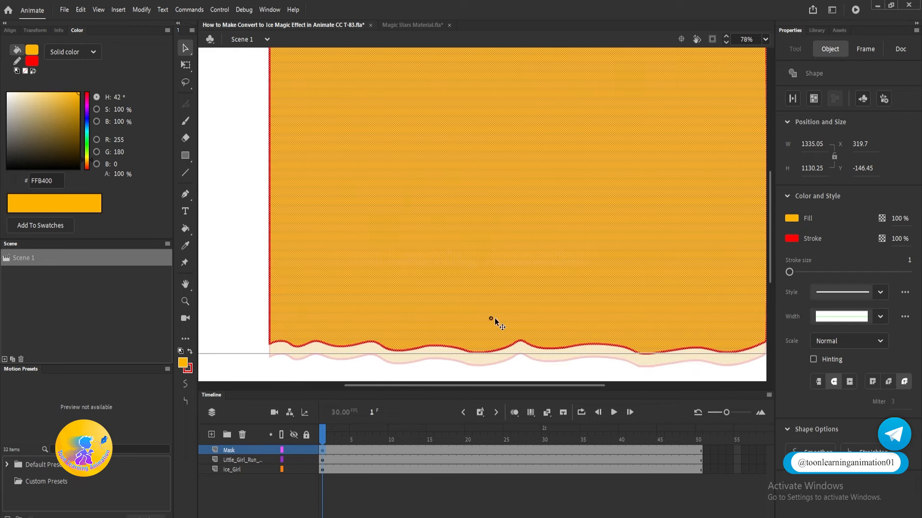
scroll(469, 318, "down", 3)
key("Escape")
left_click_drag(504, 279, 726, 261)
key("ctrl+z")
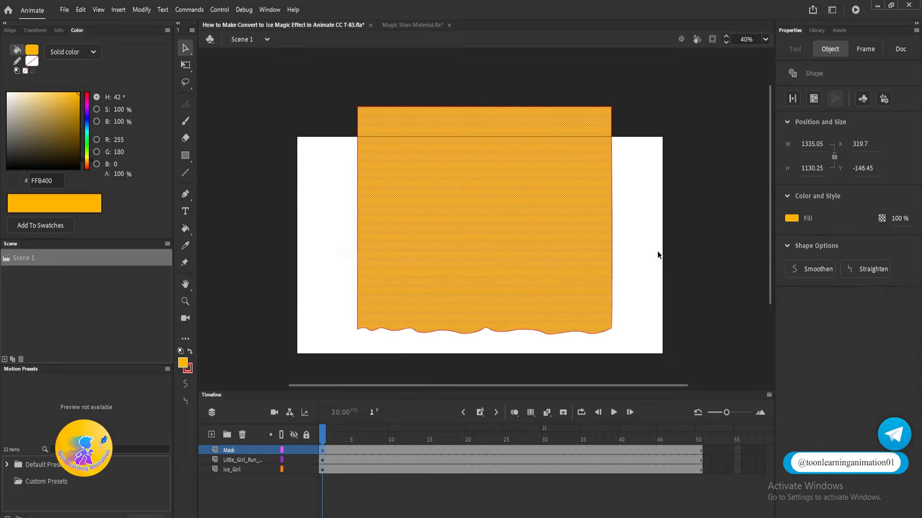
left_click(661, 255)
- Convert the complete mask shape, including its stroke, into a Graphic symbol named Effect
double_click(489, 247)
key("F8")
type("Effect")
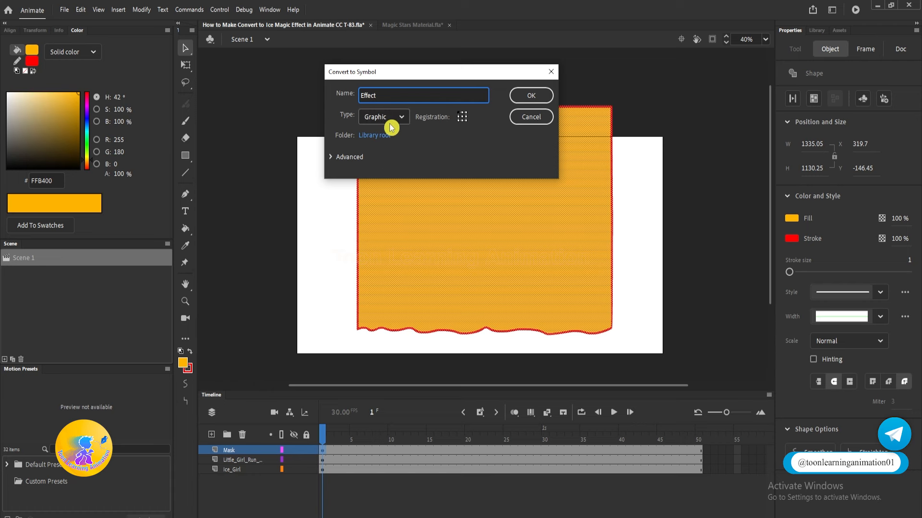
left_click(531, 96)
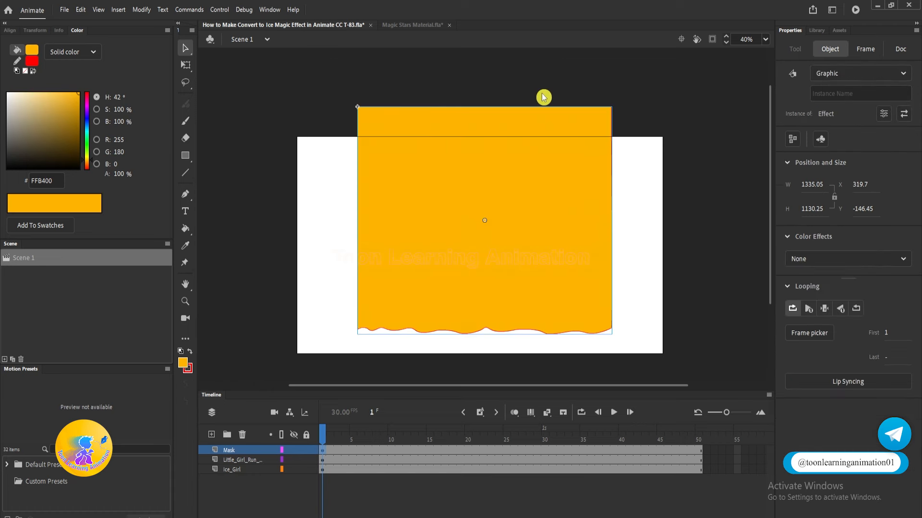
- Open the Effect symbol for editing, extend Layer_1 to frame 50, and insert keyframes at frames 50 and 25
double_click(530, 202)
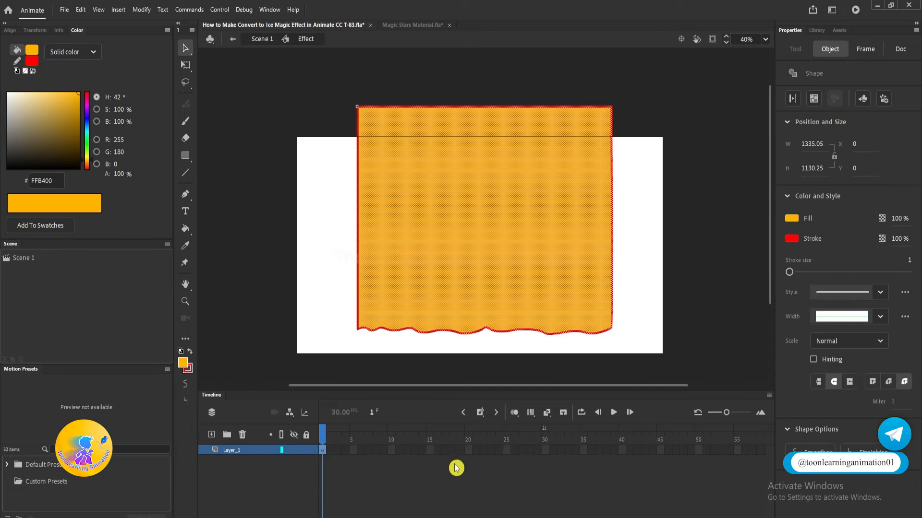
left_click(699, 451)
key("F5")
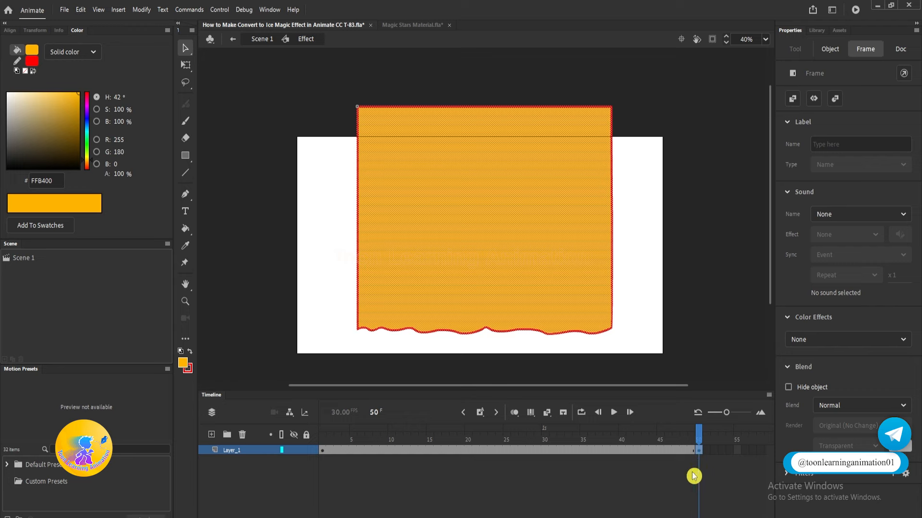
left_click(507, 451)
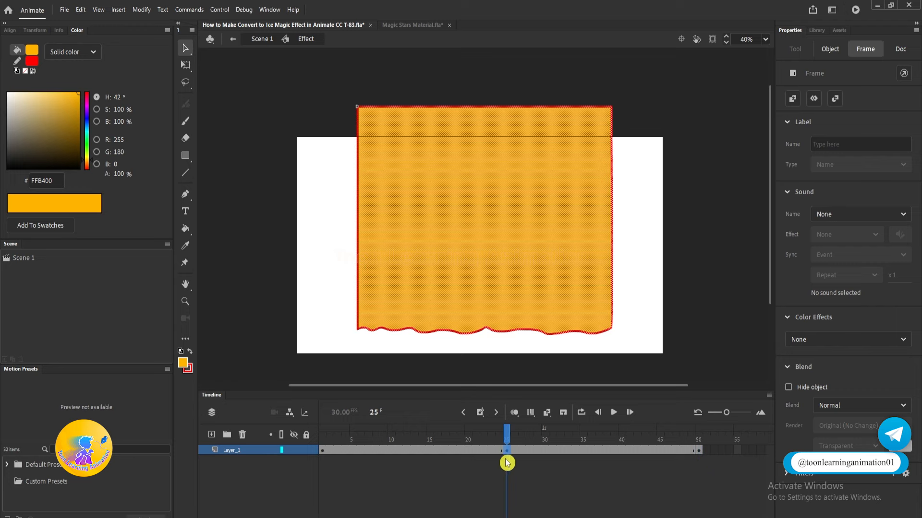
- Create shape tweens across both spans between the keyframes at frames 1, 25 and 50, and play the animation
left_click_drag(532, 450, 476, 451)
right_click(476, 451)
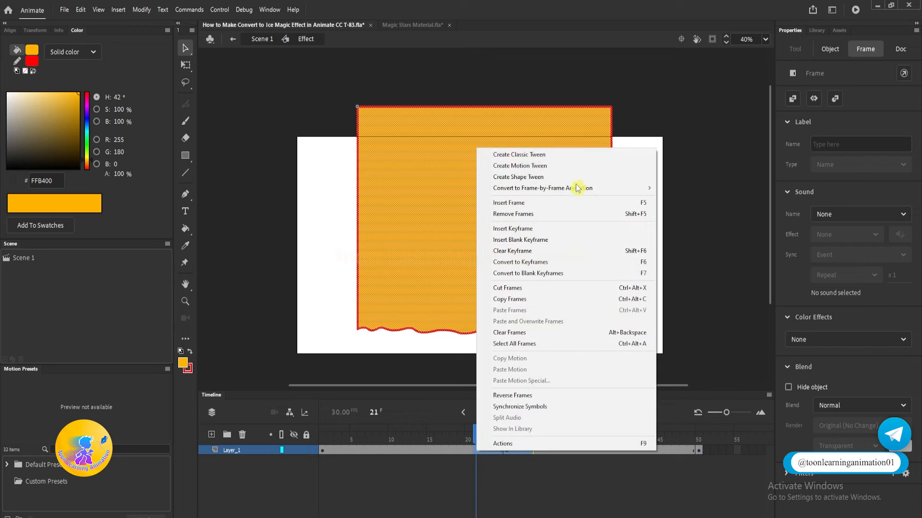
left_click(524, 177)
left_click(260, 428)
key("Return")
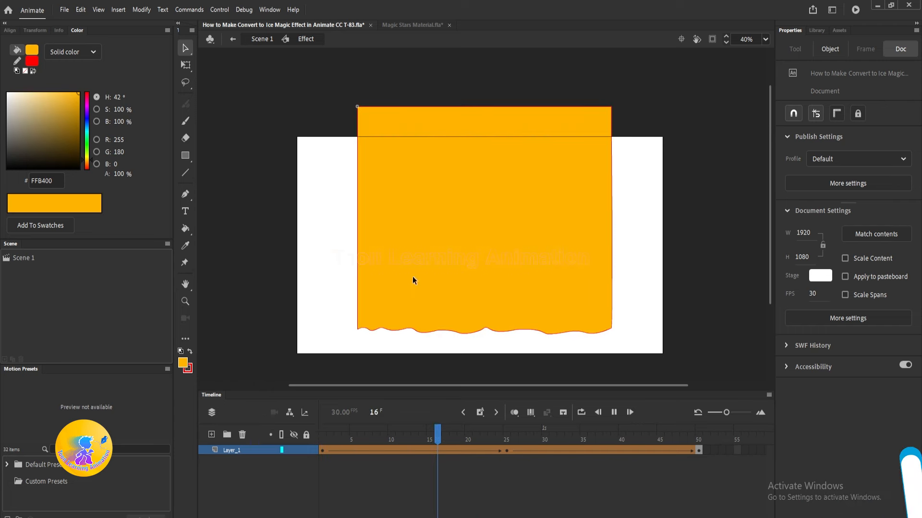
left_click(392, 491)
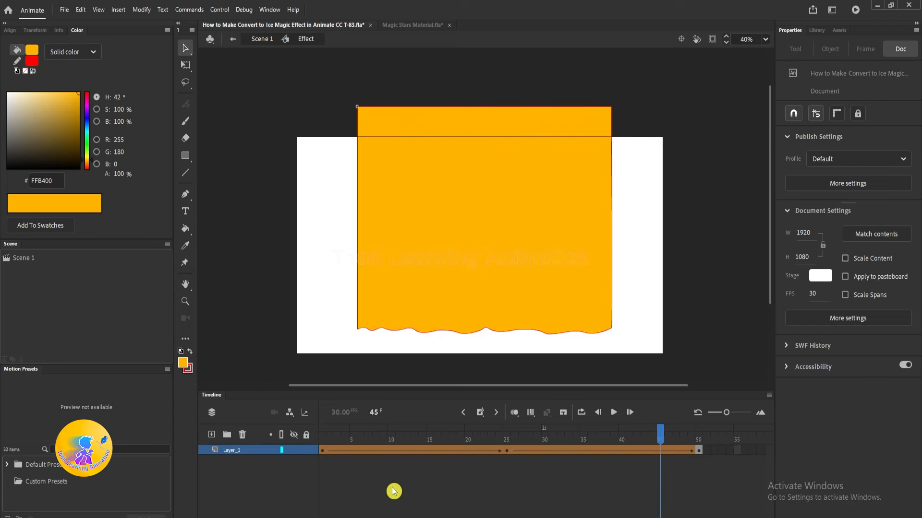
- Insert a keyframe at frame 12 and delete the shape's orange fill and wavy bottom edge there
left_click(407, 450)
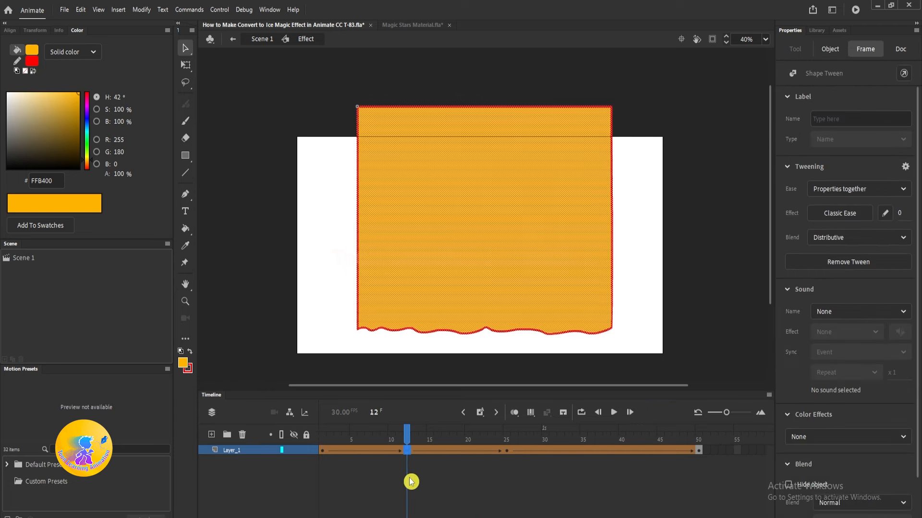
left_click(408, 343)
scroll(382, 344, "up", 3)
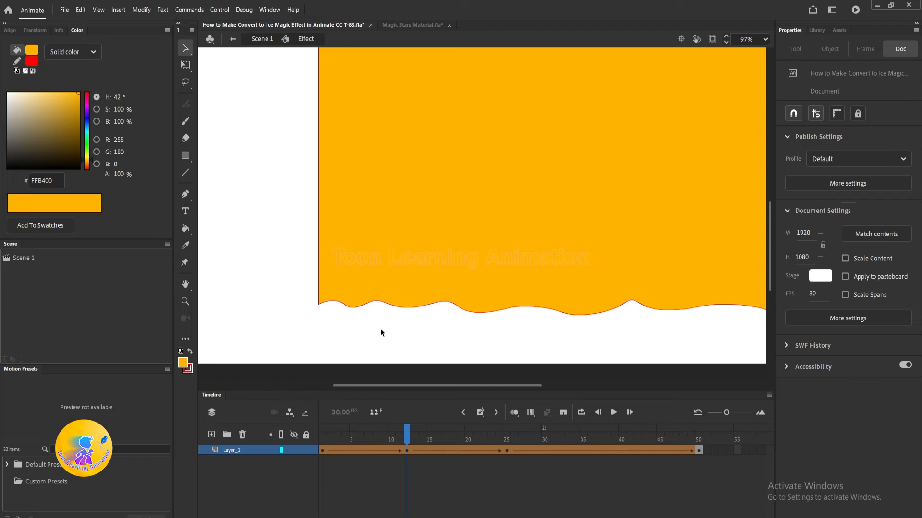
left_click_drag(381, 329, 341, 312)
scroll(341, 313, "up", 2)
scroll(341, 310, "down", 5)
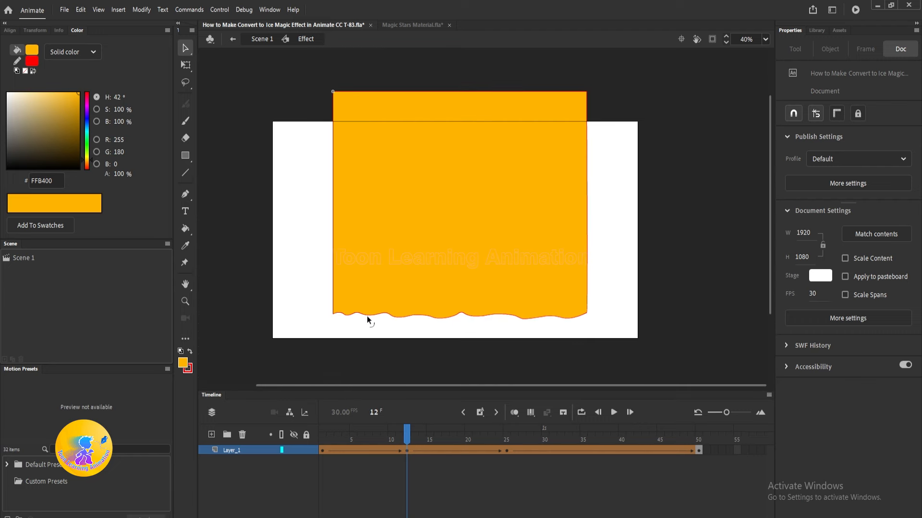
left_click(367, 320)
key("Delete")
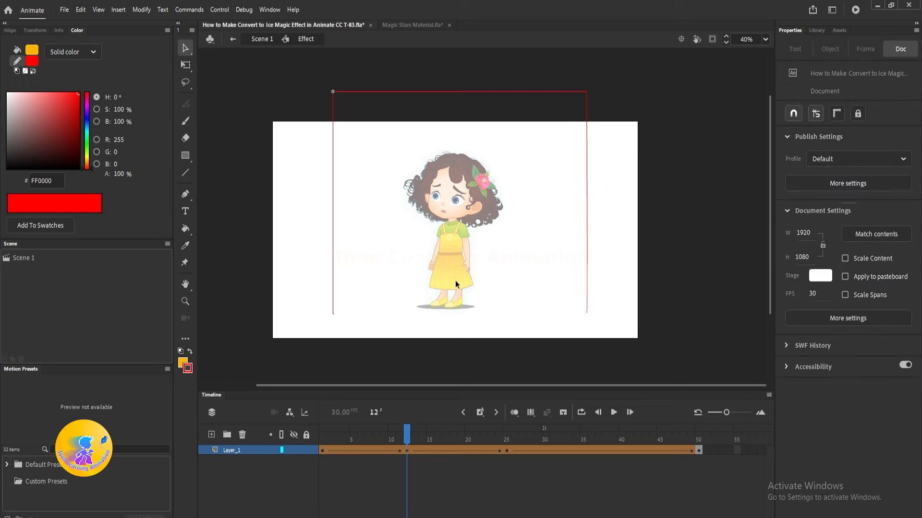
- Remove the leftover stub of the old wavy edge at the outline's lower-left corner on frame 12
scroll(448, 327, "up", 3)
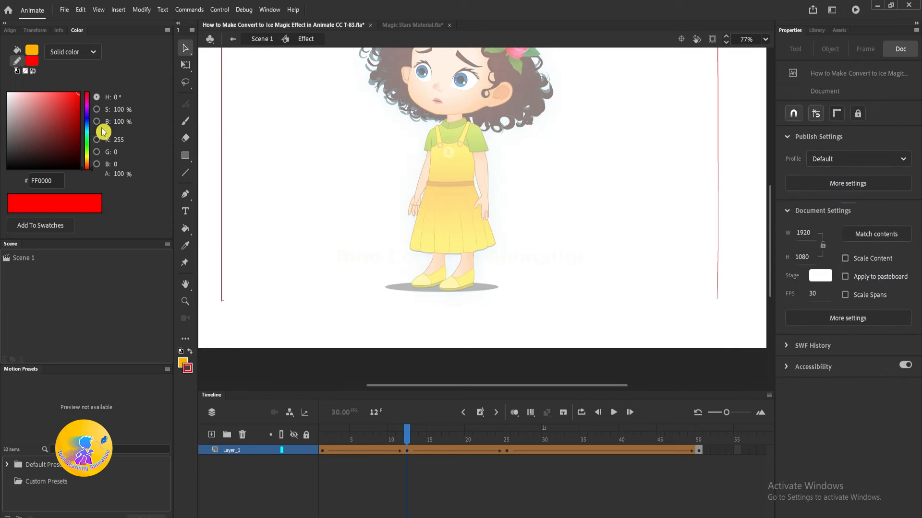
left_click(185, 194)
left_click_drag(365, 276, 375, 253)
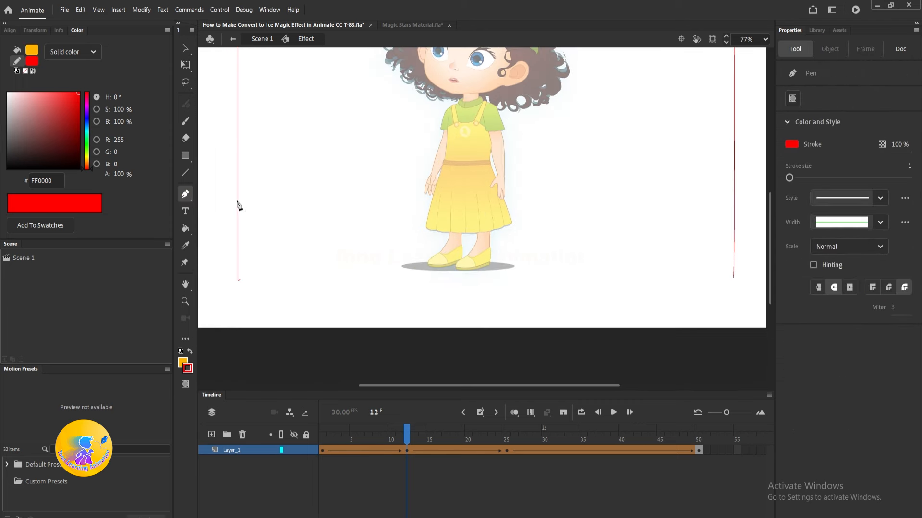
left_click(185, 48)
scroll(238, 296, "up", 4)
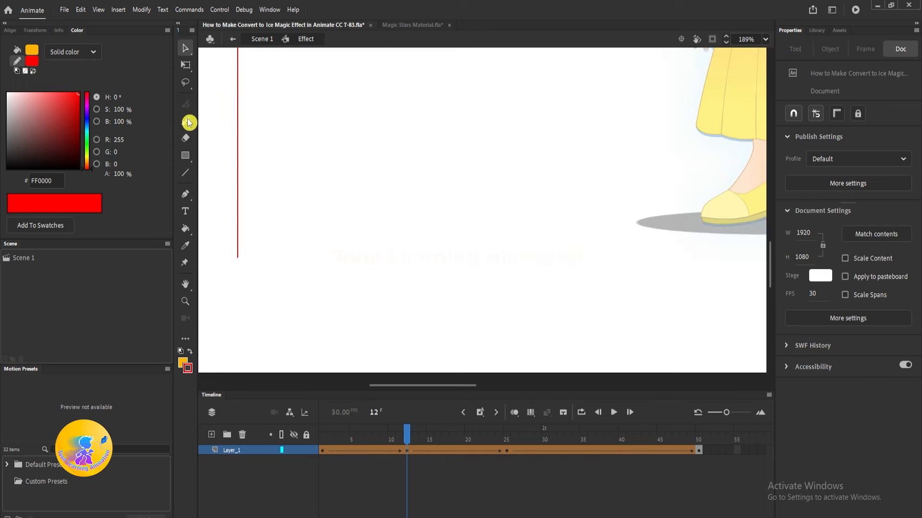
- Draw a new wavy bottom edge with the Pen tool on frame 12, joining the outline's left and right sides
left_click(185, 194)
scroll(331, 223, "down", 4)
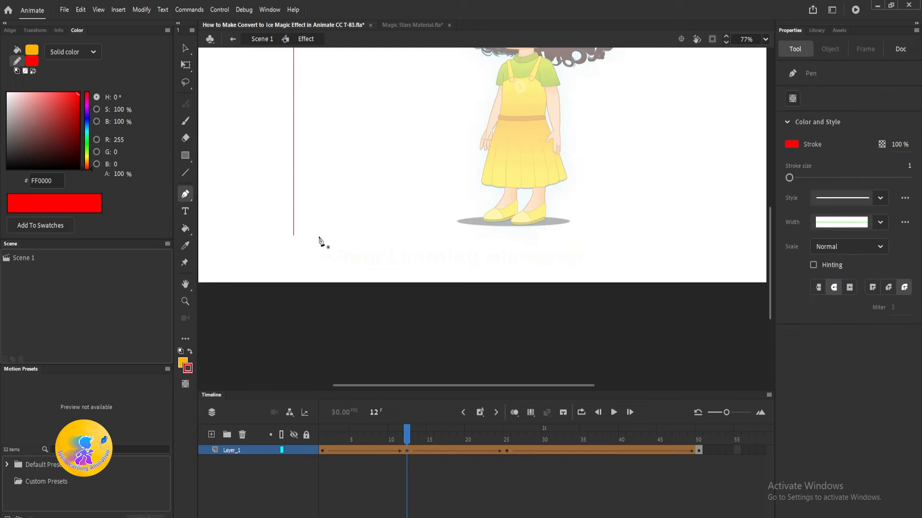
left_click(294, 236)
scroll(295, 261, "right", 3)
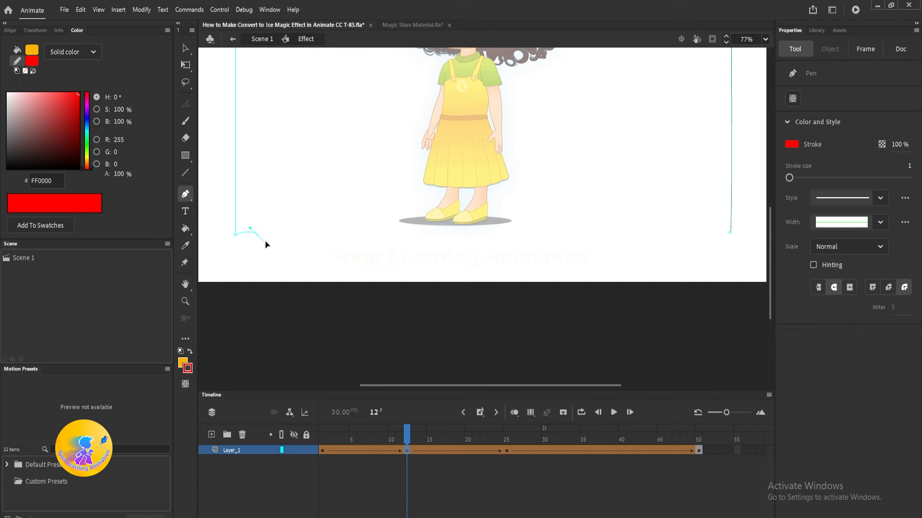
left_click_drag(266, 241, 295, 243)
left_click_drag(406, 241, 472, 243)
left_click_drag(515, 236, 589, 243)
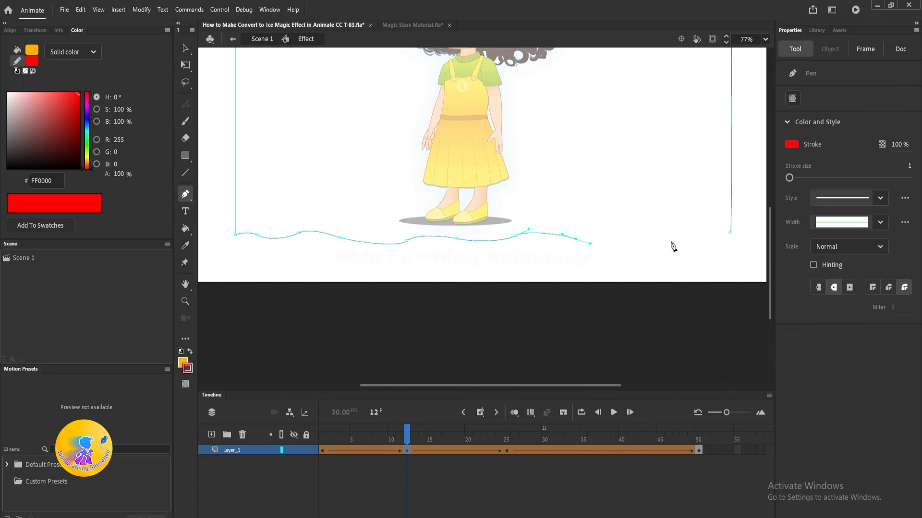
left_click_drag(672, 243, 556, 241)
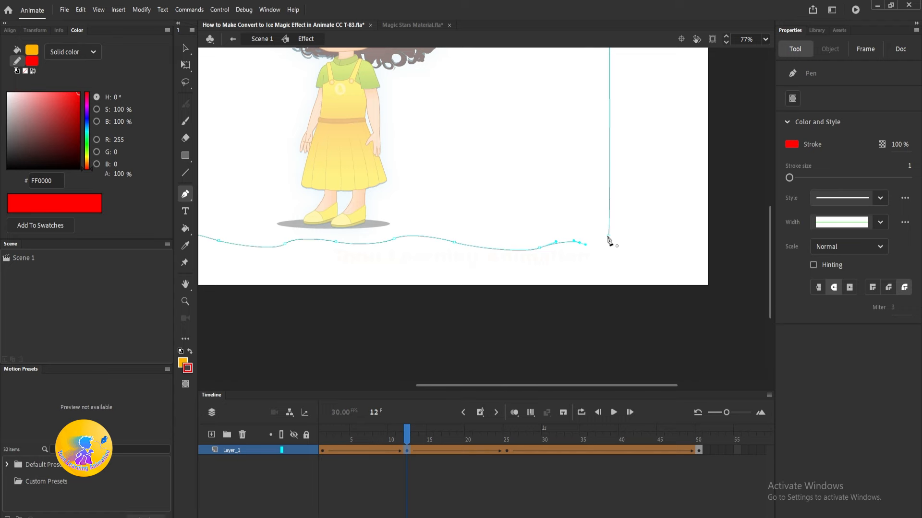
key("v")
- Fill the closed outline on frame 12 with solid orange using the Paint Bucket
scroll(620, 243, "up", 3)
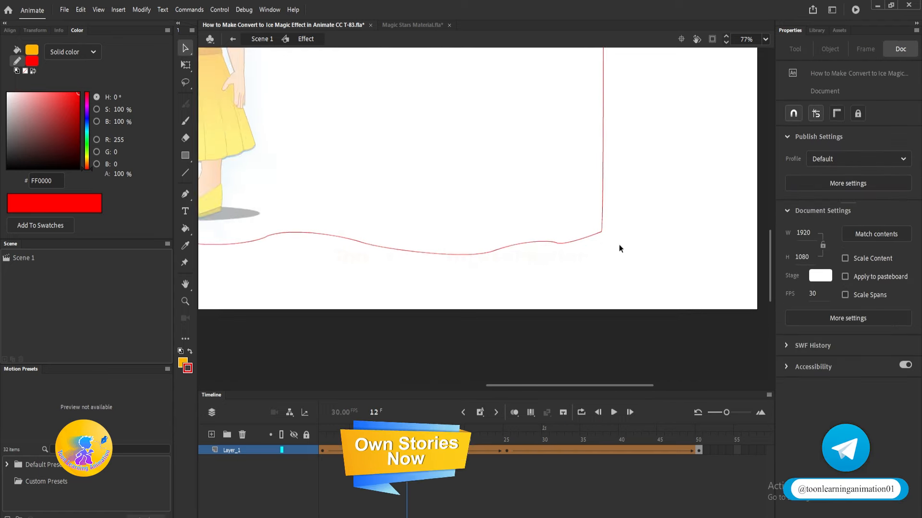
scroll(591, 238, "down", 5)
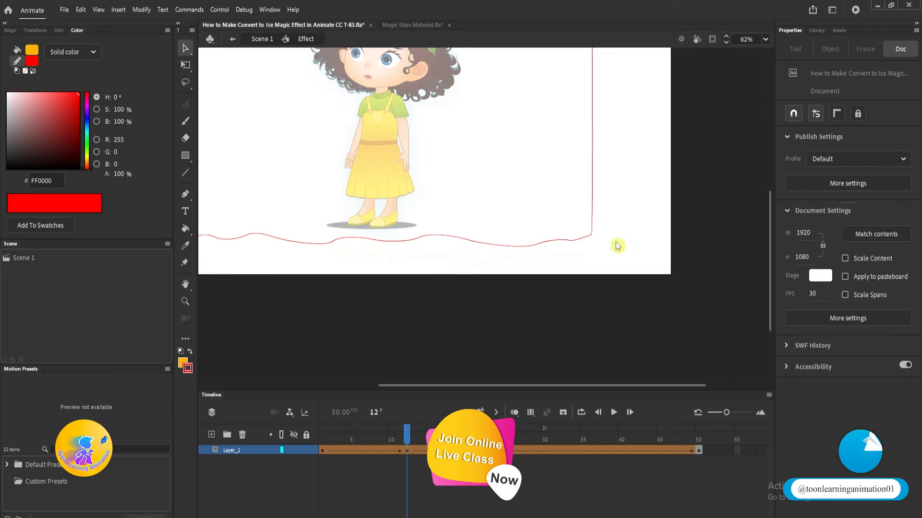
left_click(186, 228)
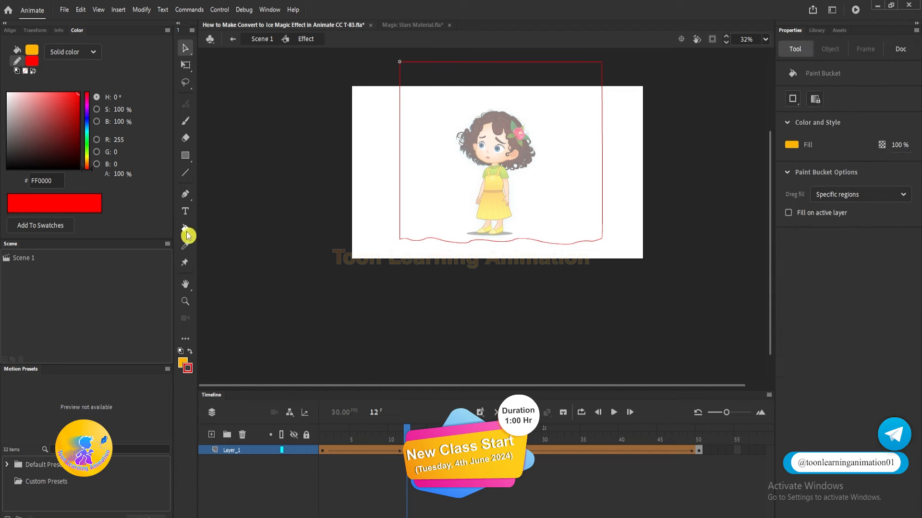
left_click(580, 202)
left_click(184, 49)
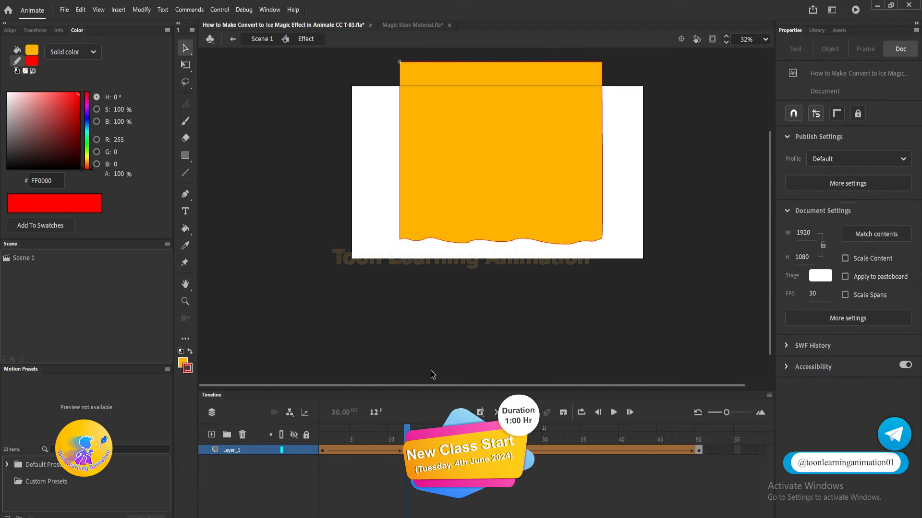
- Scrub and play the timeline from frame 1 to examine how the wavy edge morphs
left_click(323, 451)
left_click_drag(323, 436, 480, 442)
scroll(447, 244, "up", 5)
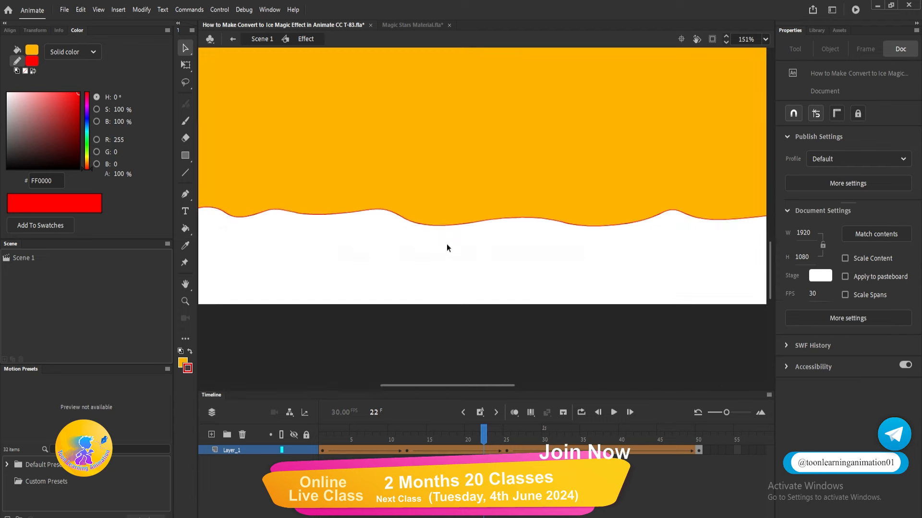
scroll(457, 252, "down", 2)
key("Return")
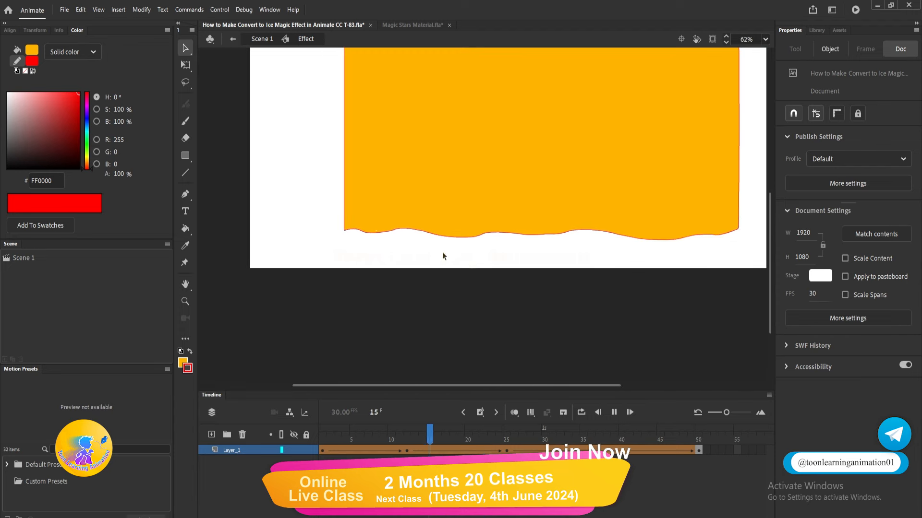
- Duplicate the frame 12 keyframe to frame 39 and play the rest of the animation
left_click(406, 450)
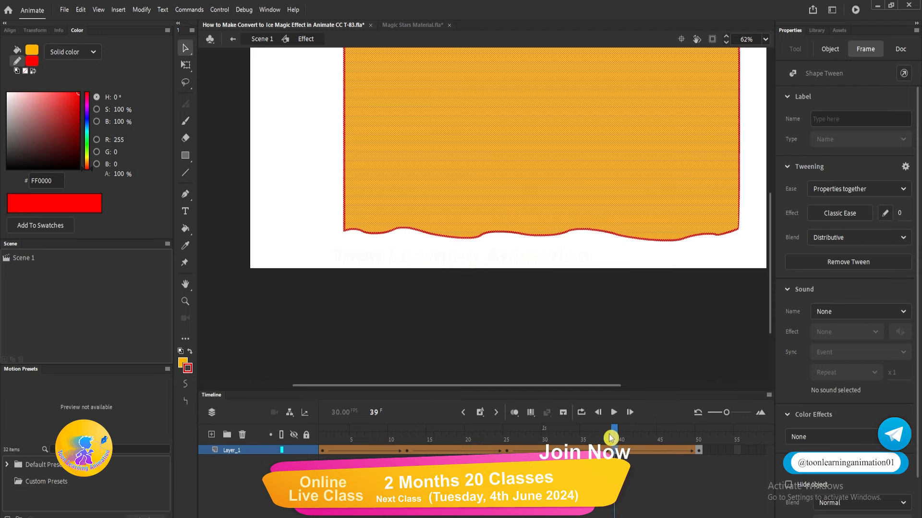
key("Return")
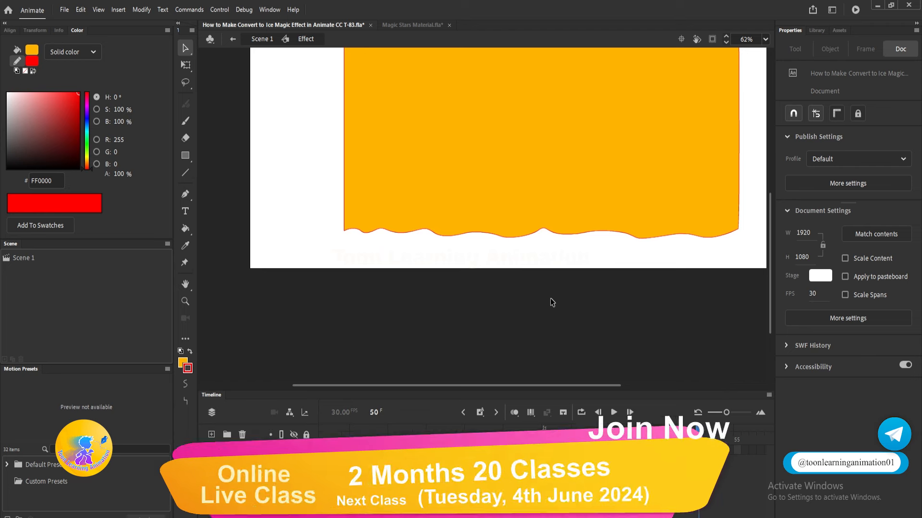
- Delete the orange fill and all segments of the wavy bottom edge on the frame 25 keyframe
left_click(507, 436)
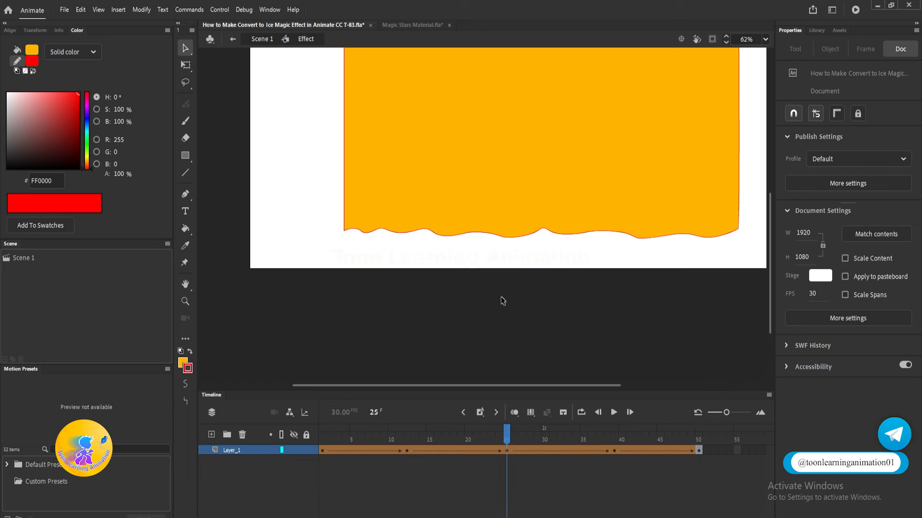
scroll(525, 288, "up", 1)
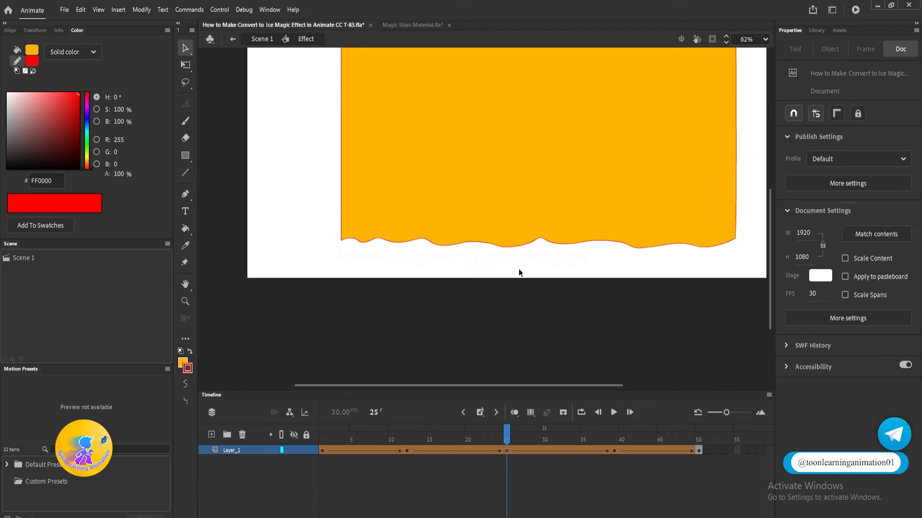
scroll(518, 266, "down", 2)
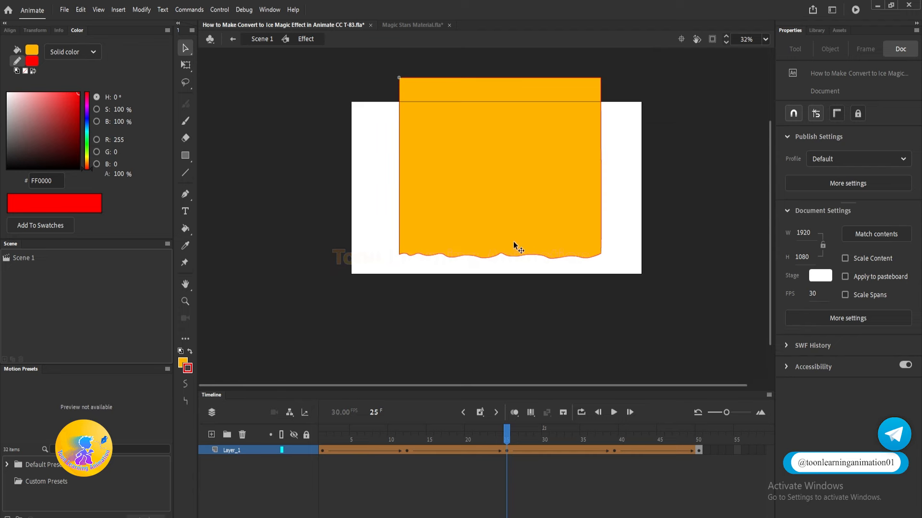
left_click(508, 216)
key("Delete")
left_click(405, 255)
key("Delete")
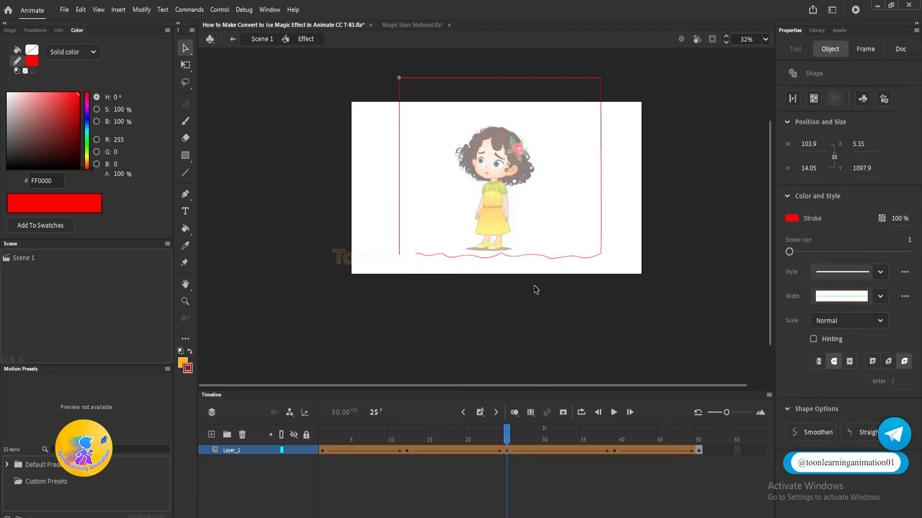
left_click(593, 256)
key("Delete")
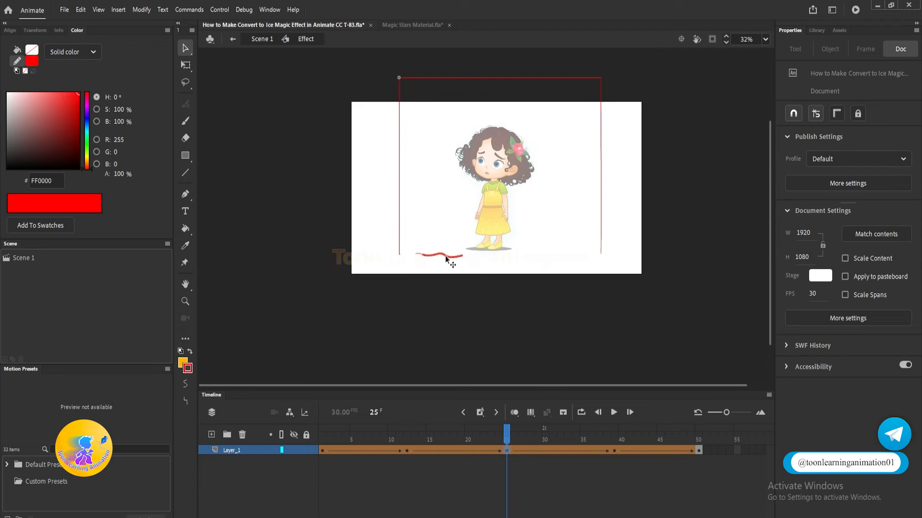
key("Delete")
- Delete the leftover stub of the wavy edge at the outline's lower-left corner on frame 25
scroll(471, 273, "up", 3)
left_click(186, 195)
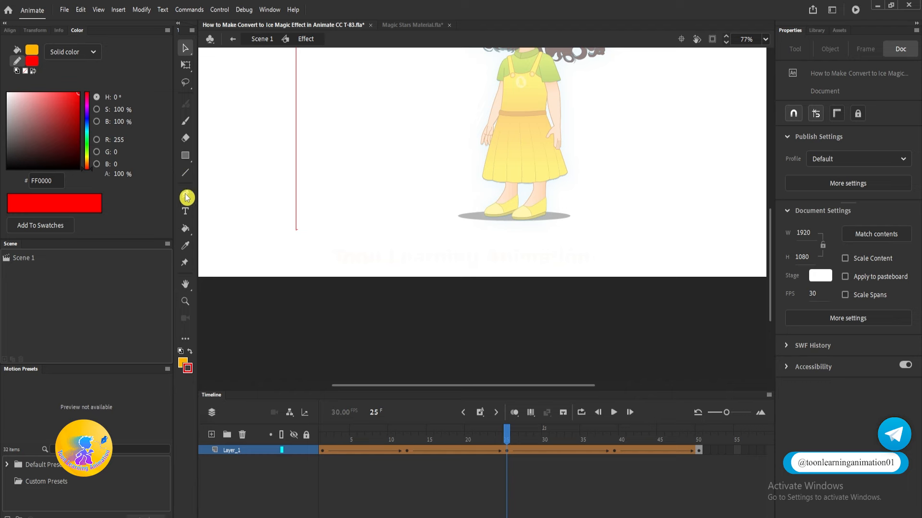
scroll(298, 233, "up", 3)
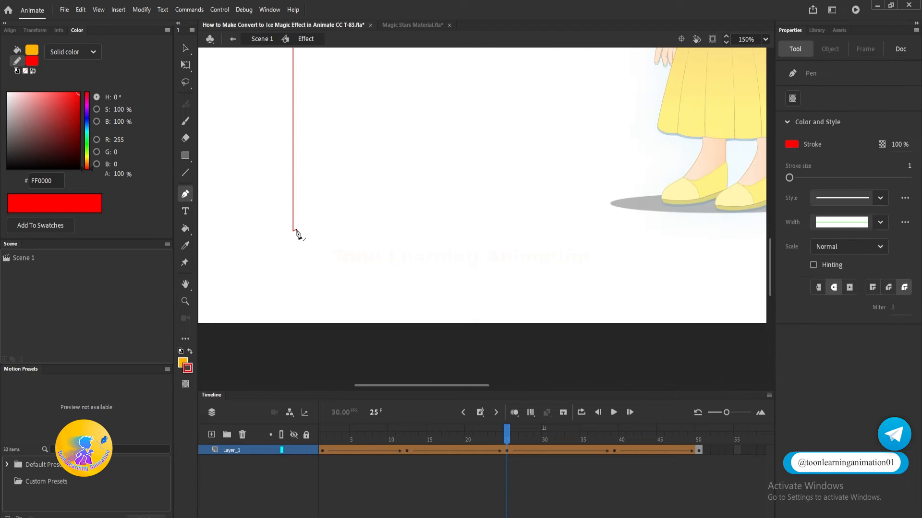
key("v")
left_click(295, 230)
key("Delete")
- Draw a differently shaped wavy bottom edge with the Pen tool on frame 25, connecting the outline's two sides
left_click(189, 197)
scroll(301, 234, "down", 4)
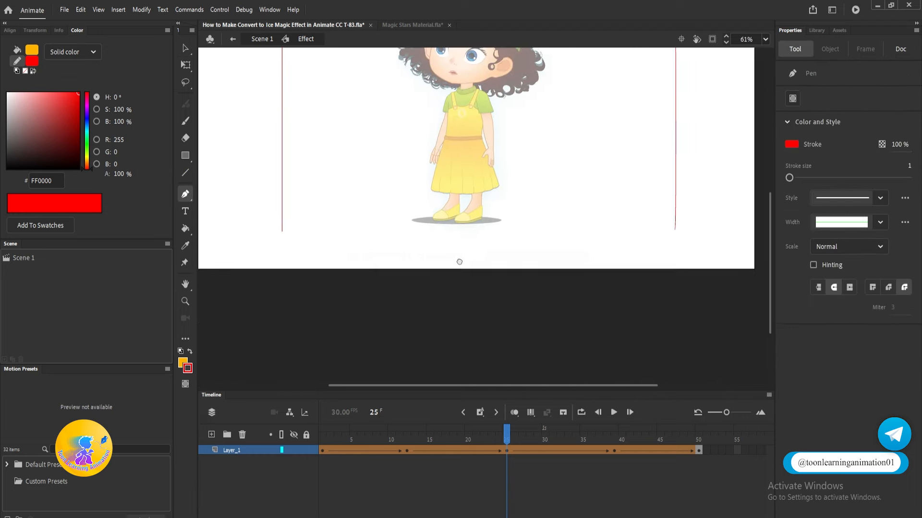
left_click(280, 230)
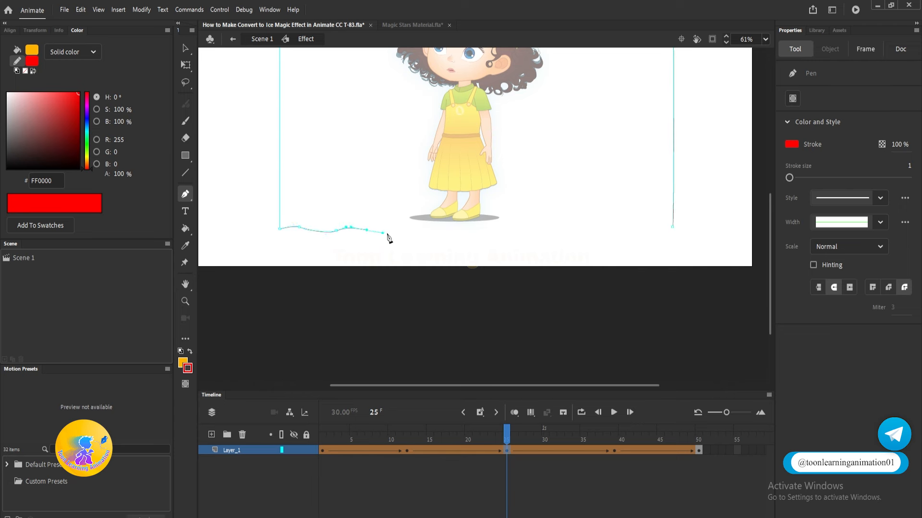
left_click_drag(409, 233, 419, 230)
left_click_drag(526, 224, 538, 228)
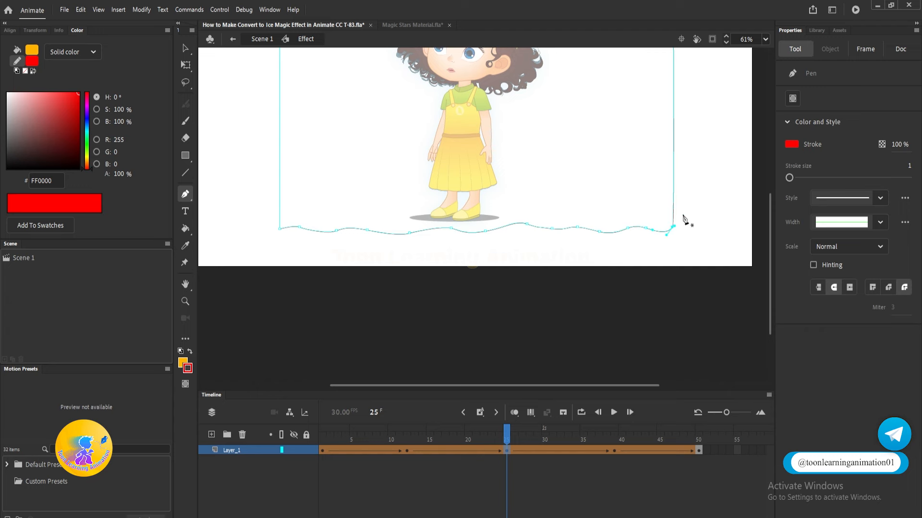
- Fill the closed frame 25 outline with solid orange and play the animation from frame 1
left_click(185, 229)
left_click(608, 183)
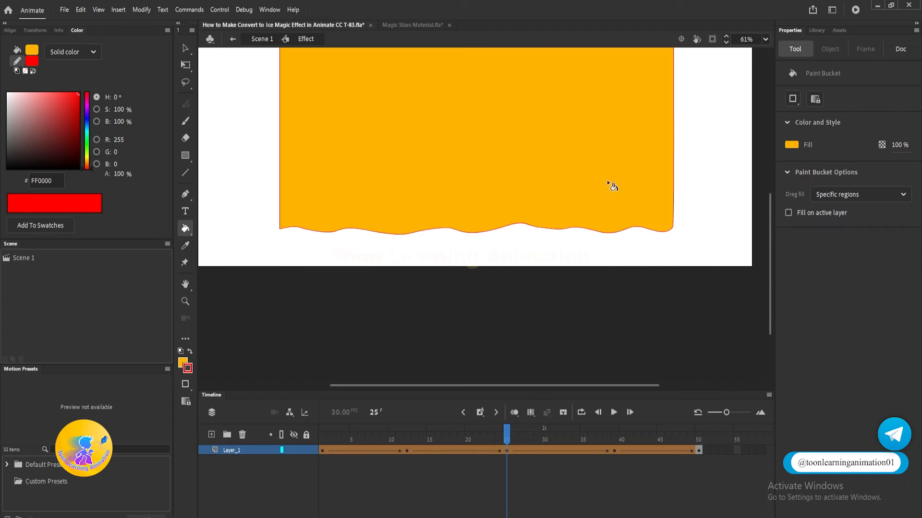
scroll(501, 269, "down", 2)
left_click_drag(507, 435, 312, 428)
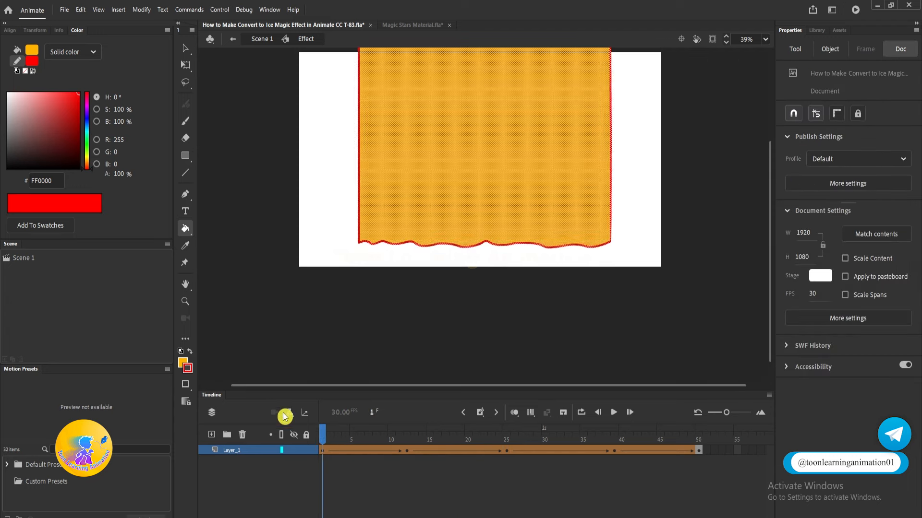
key("Return")
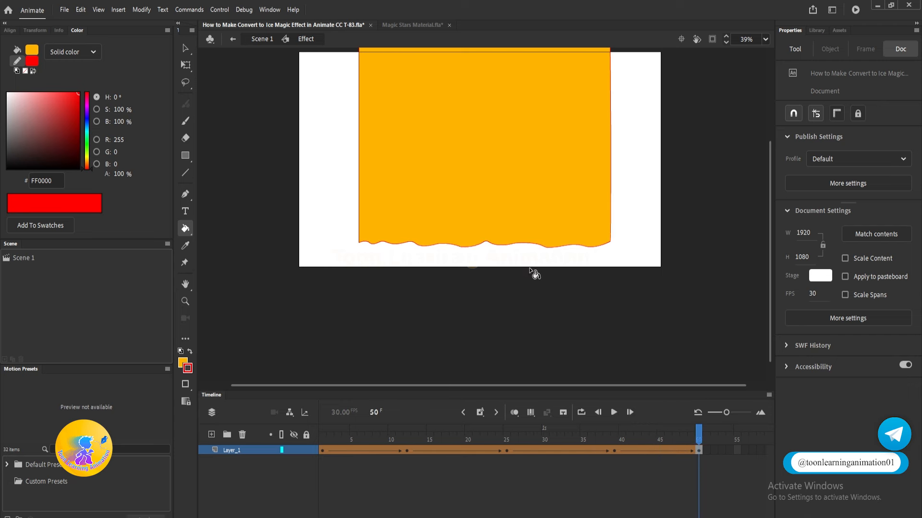
- Return to Scene 1, keyframe the Mask layer at frame 50 and move its orange shape above the girl's head
key("v")
double_click(630, 303)
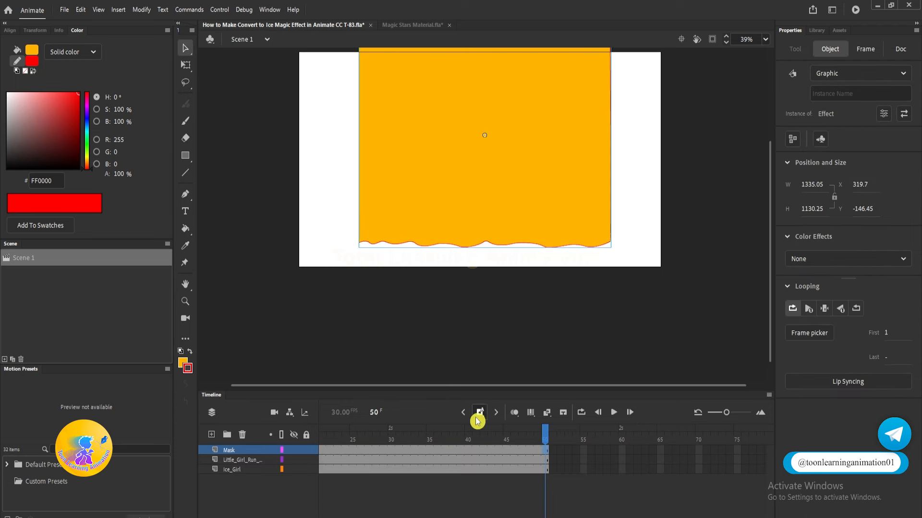
key("shift+comma")
left_click_drag(332, 435, 297, 441)
key("Return")
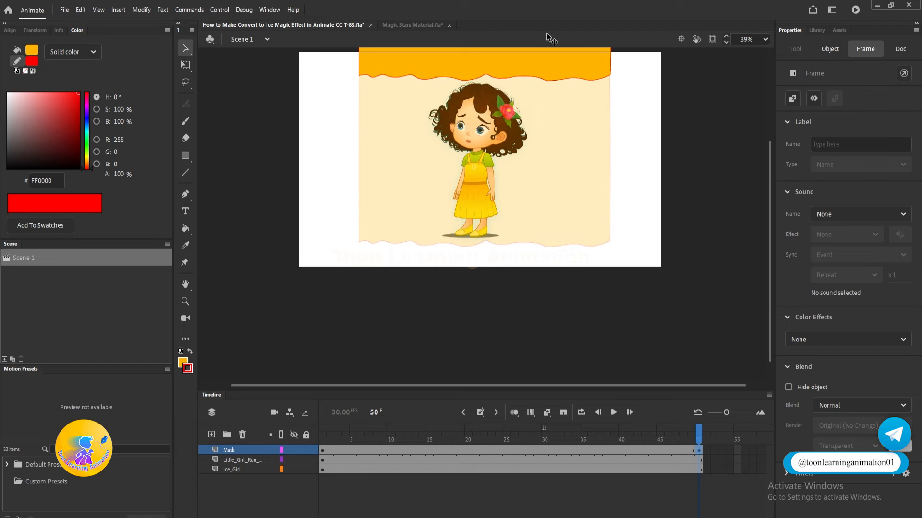
left_click(712, 434)
- Create a classic tween on the Mask layer between frames 1 and 50 and play the shape's upward motion
right_click(499, 449)
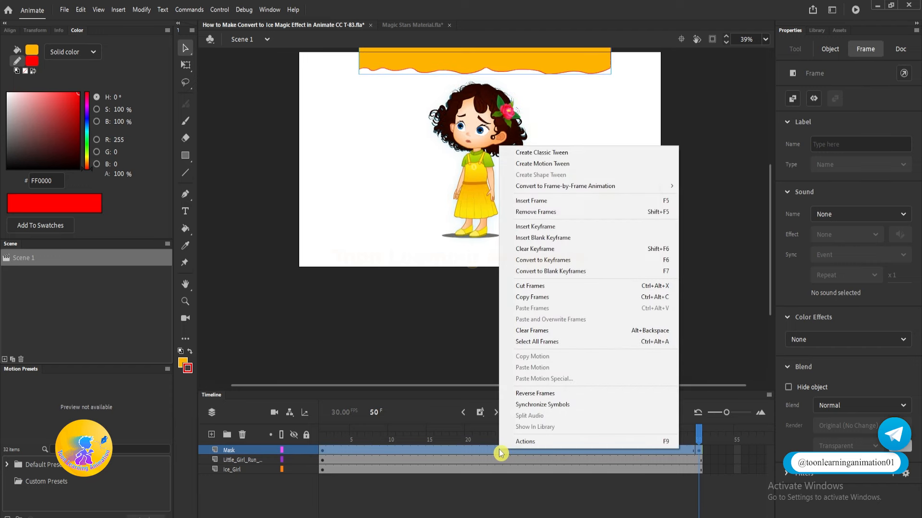
left_click(538, 157)
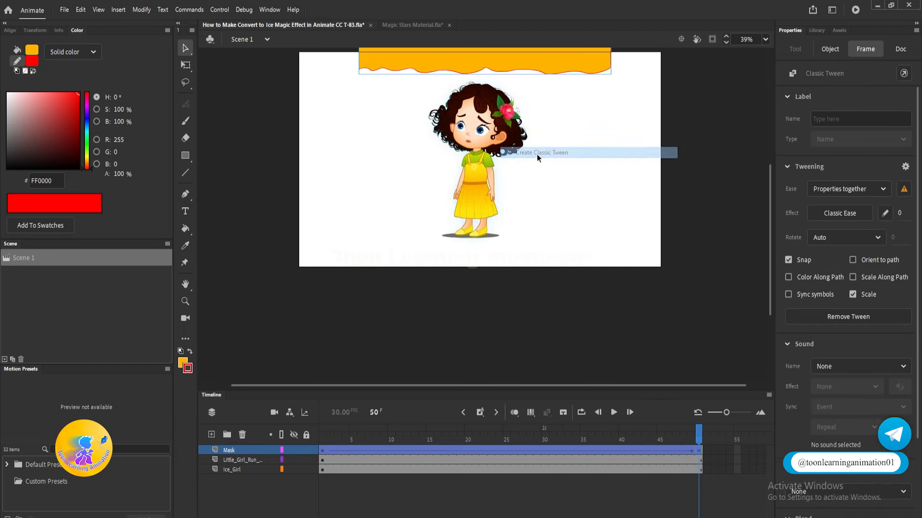
key("Return")
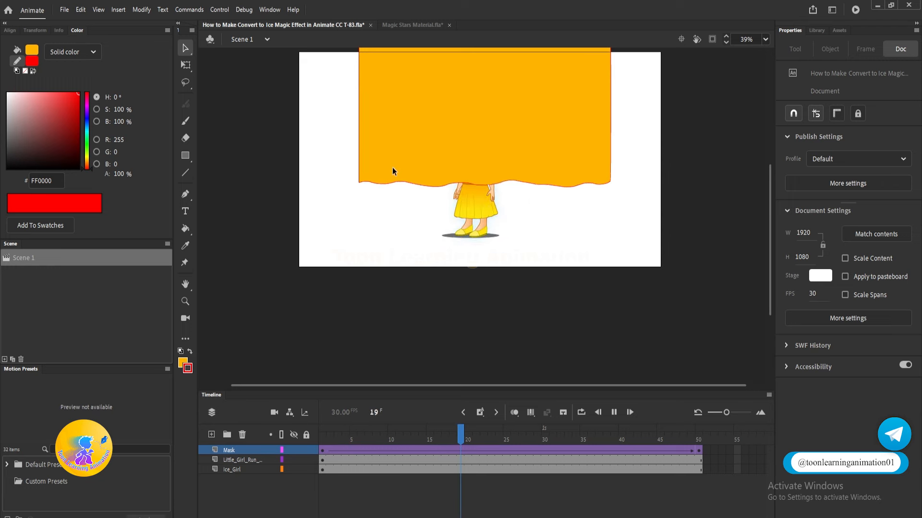
left_click_drag(545, 249, 564, 298)
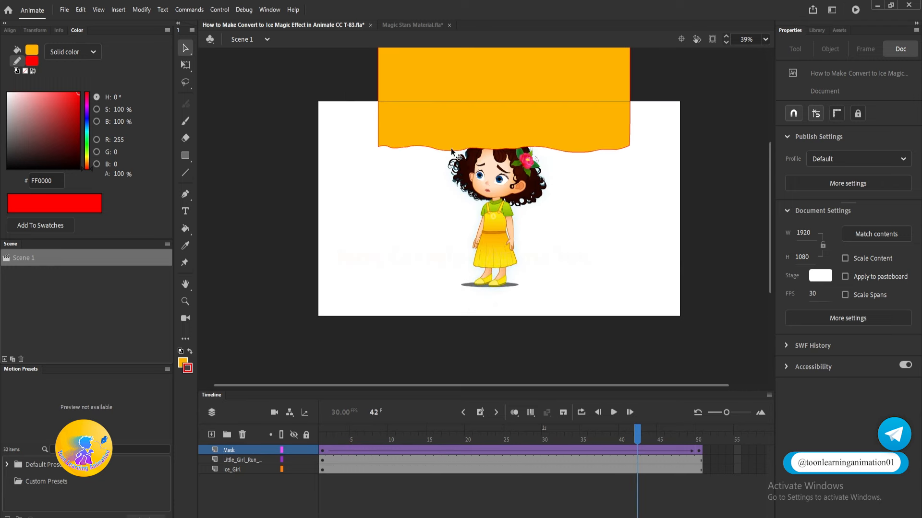
scroll(432, 147, "up", 2, "ctrl")
key("Return")
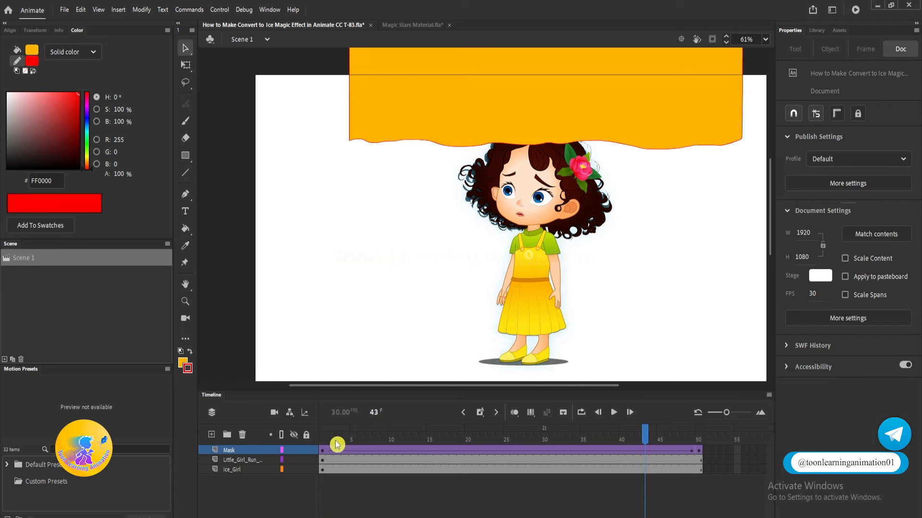
- Insert extra frames across all three layers to extend the animation to frame 112, and play it from frame 1
left_click(322, 450)
key("ctrl+minus")
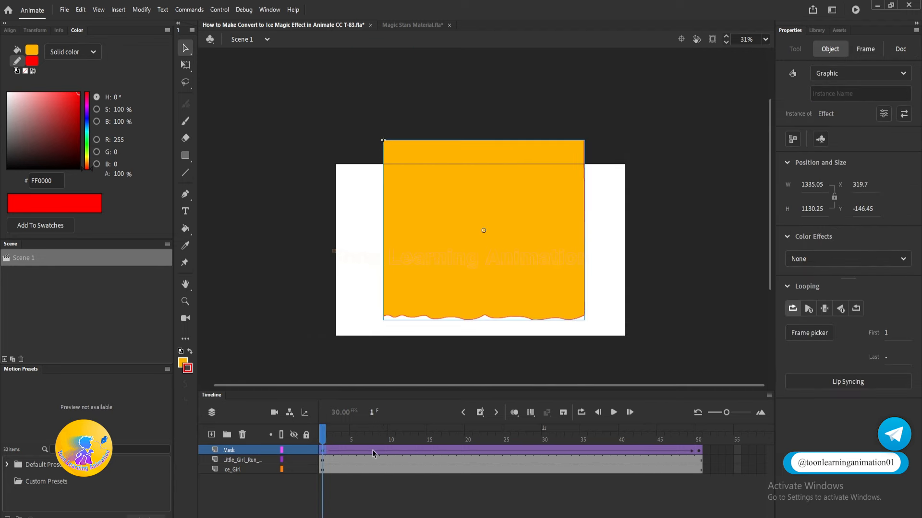
left_click_drag(337, 451, 570, 488)
key("F5")
key("F5")
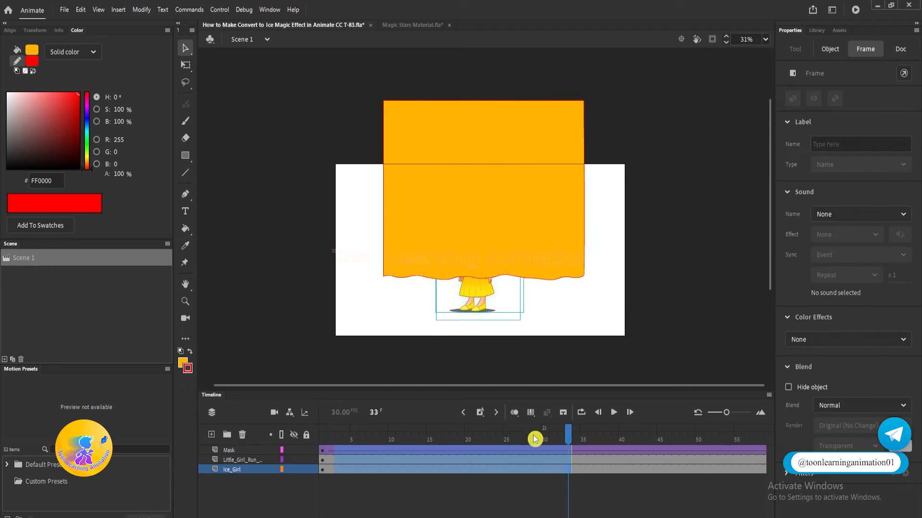
left_click_drag(528, 434, 322, 434)
key("Return")
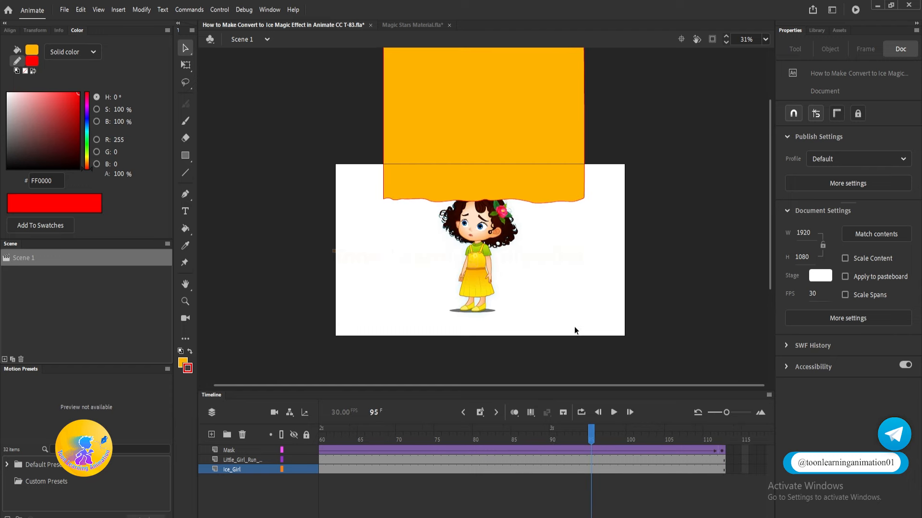
- Turn the Mask layer into a mask over the yellow-dressed girl's layer and play the transformation
left_click(288, 488)
right_click(230, 450)
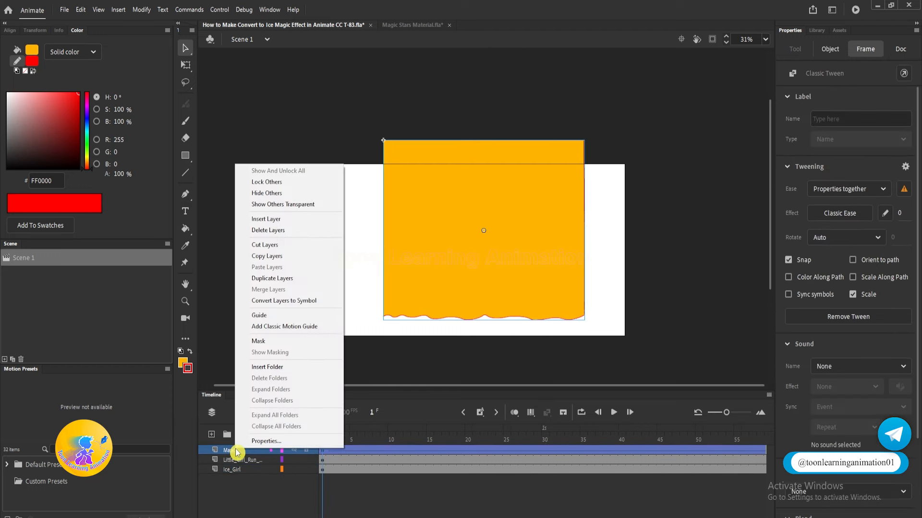
left_click(264, 345)
left_click(497, 284)
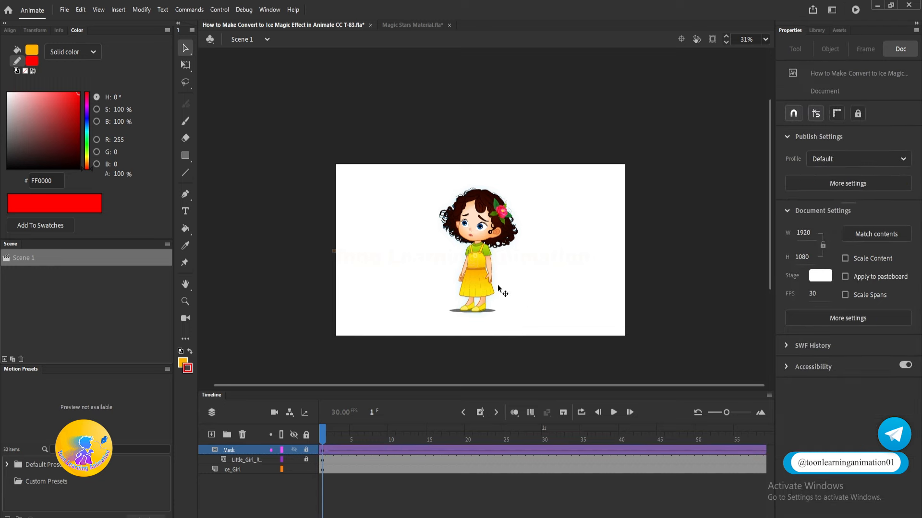
key("Return")
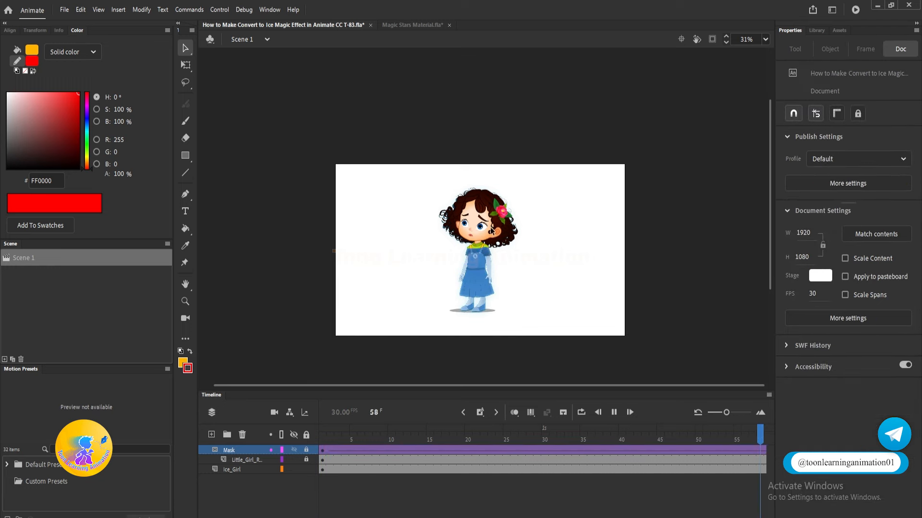
key("Return")
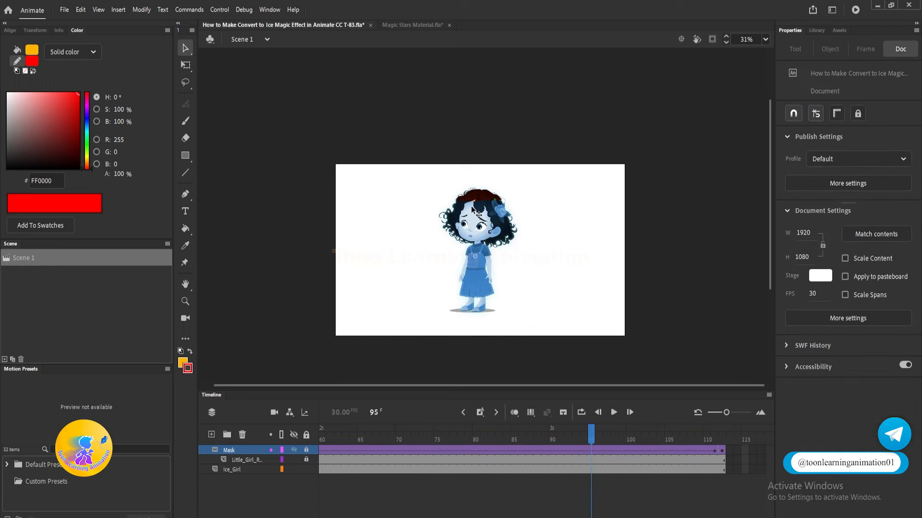
- Replay the masked transformation and examine the edges of the girl's hair up close for the underlying ice version
scroll(473, 210, "up", 4)
scroll(480, 240, "down", 1)
left_click(333, 453)
key("Return")
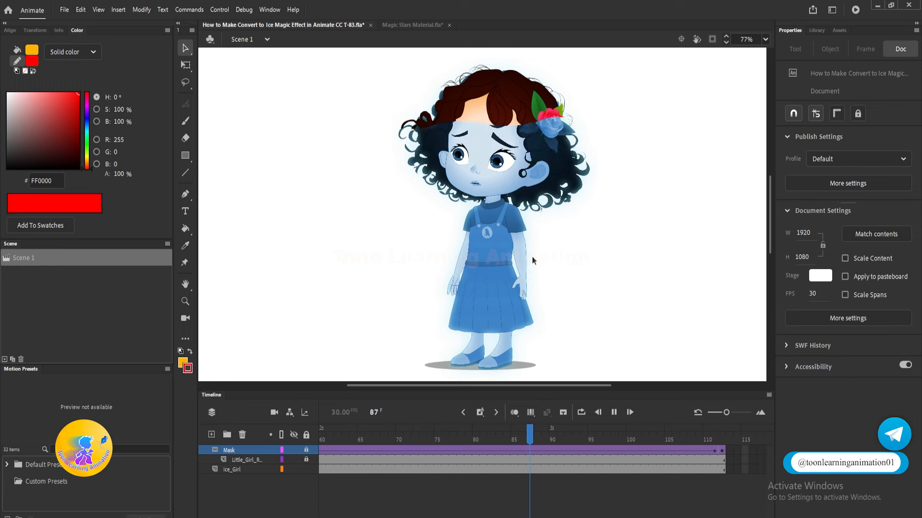
key("shift+comma")
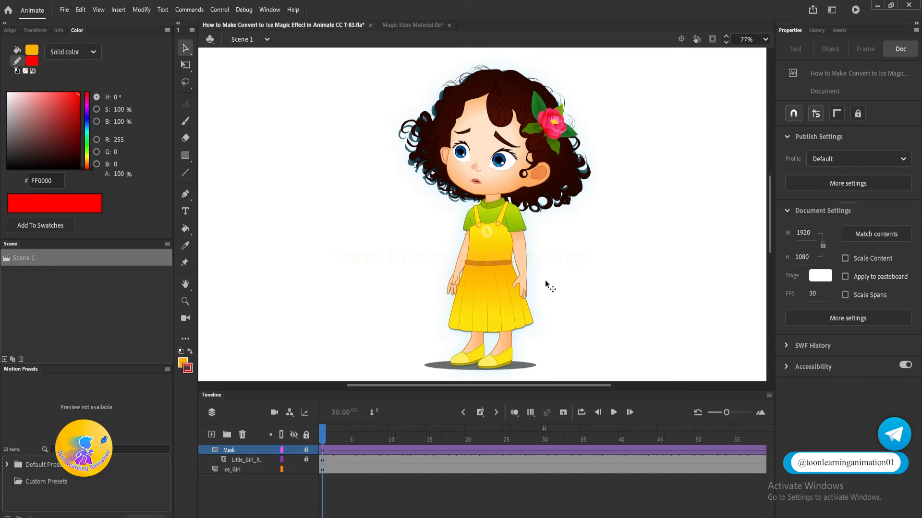
scroll(588, 257, "up", 4)
scroll(620, 234, "up", 4)
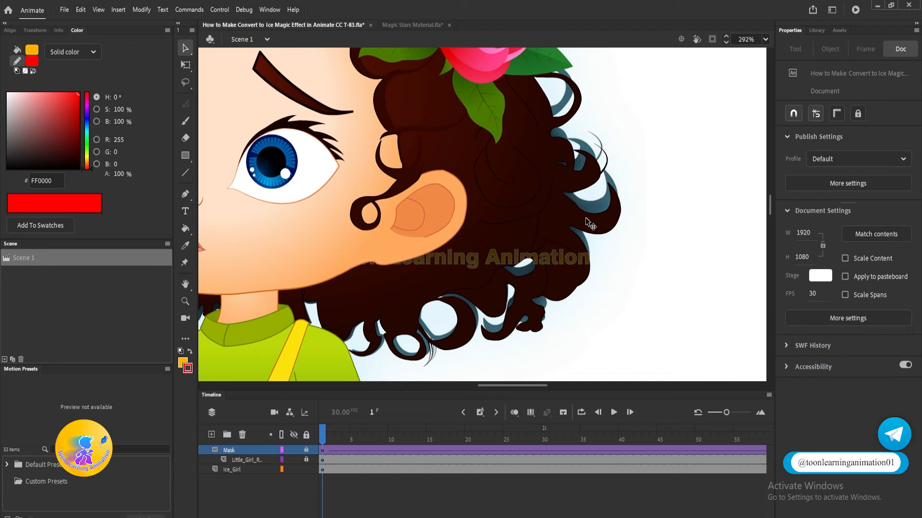
scroll(422, 257, "down", 6)
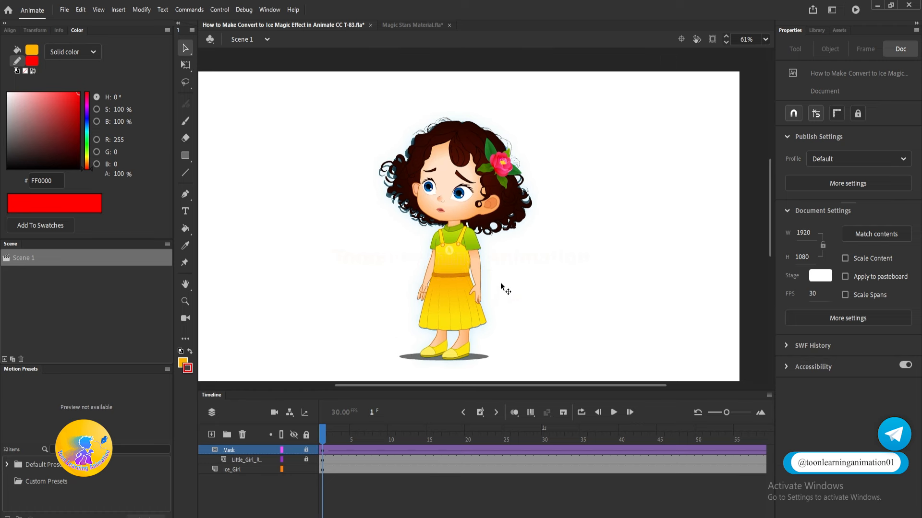
key("Return")
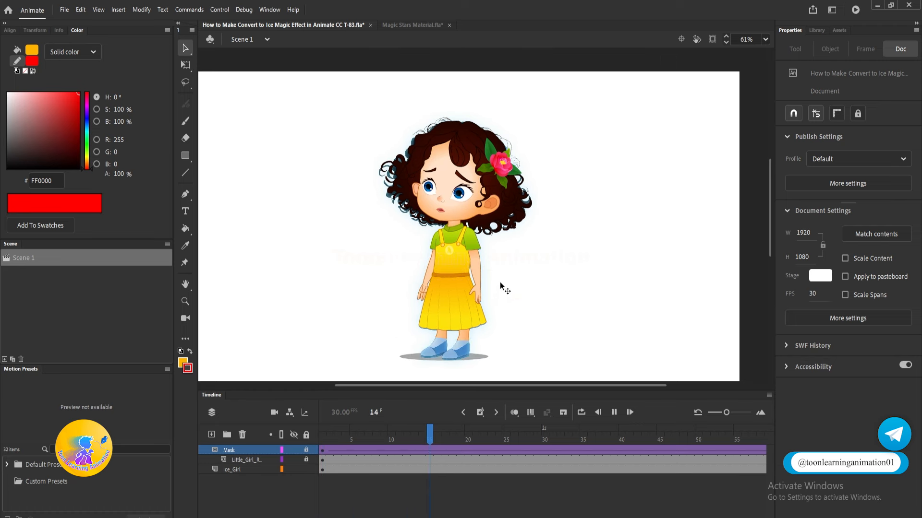
- Add a layer named Mask above Ice_Girl and paste a copy of the orange Effect instance in place on frame 1
left_click(343, 434)
left_click(306, 449)
left_click(230, 469)
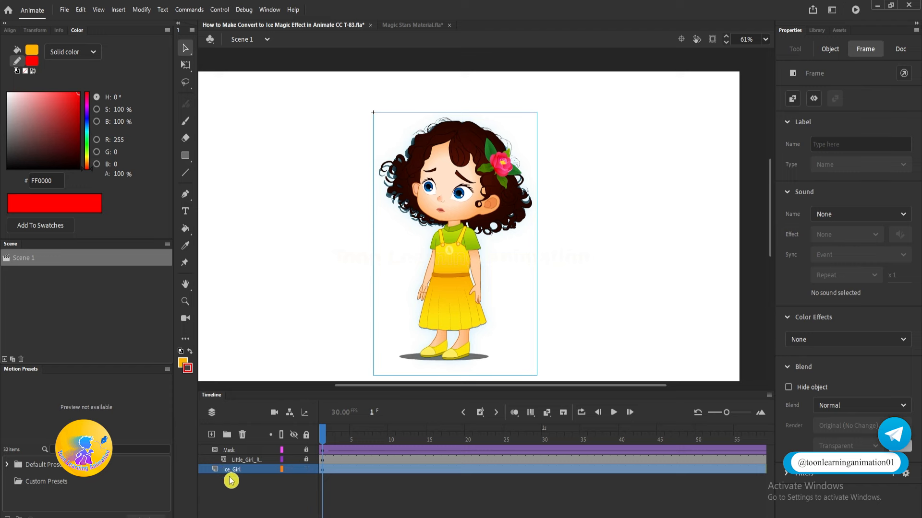
left_click(212, 434)
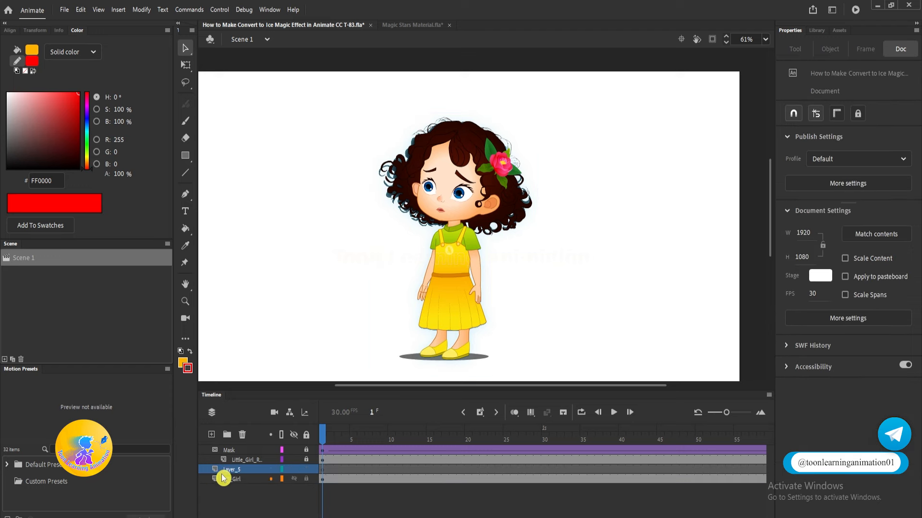
double_click(229, 470)
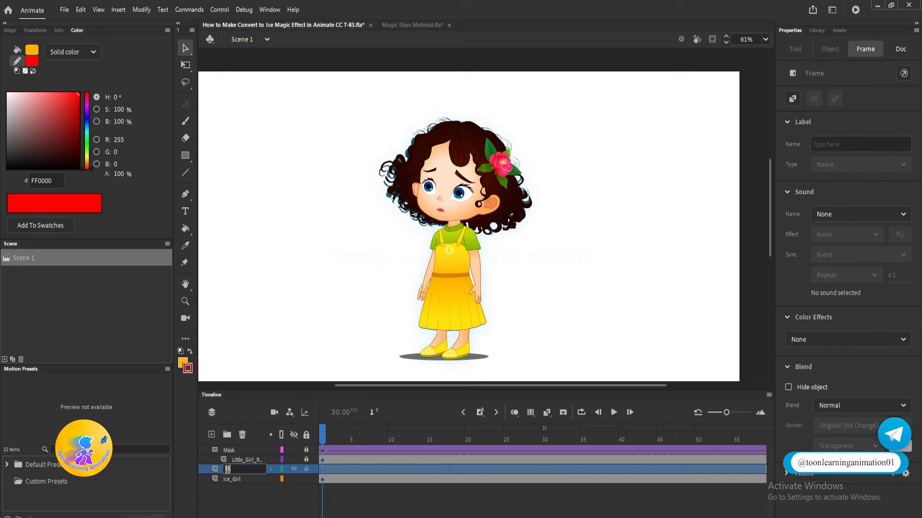
type("Mask")
key("Return")
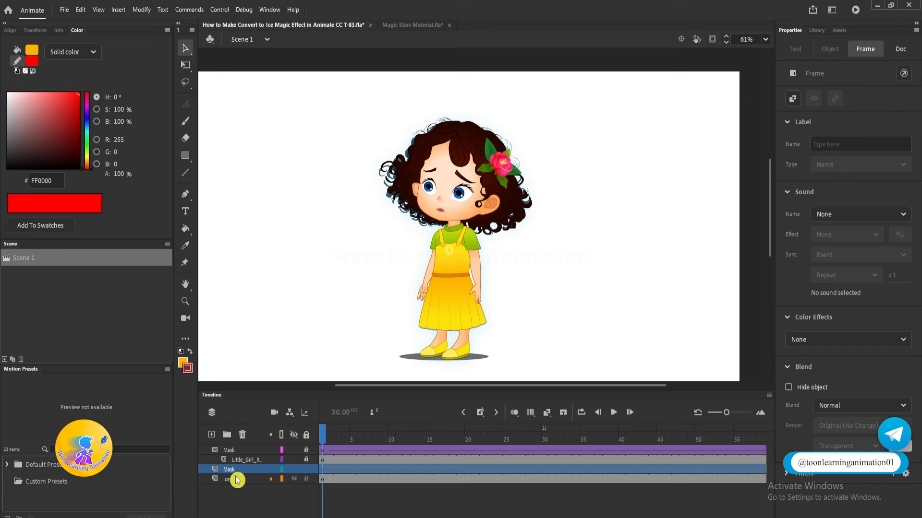
left_click(611, 328)
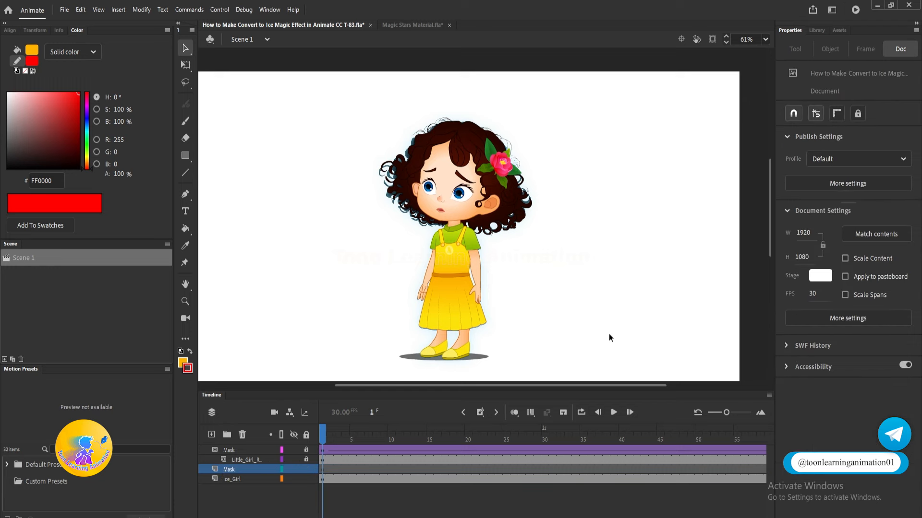
key("ctrl+v")
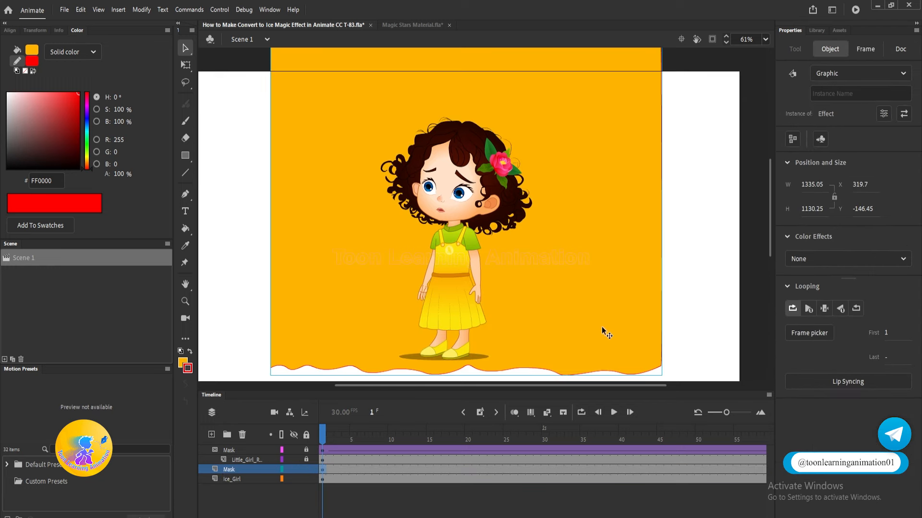
- Keyframe the lower Mask layer at frame 112 and move its orange shape up to Y -1048.25, above the girl's head
scroll(508, 316, "down", 3)
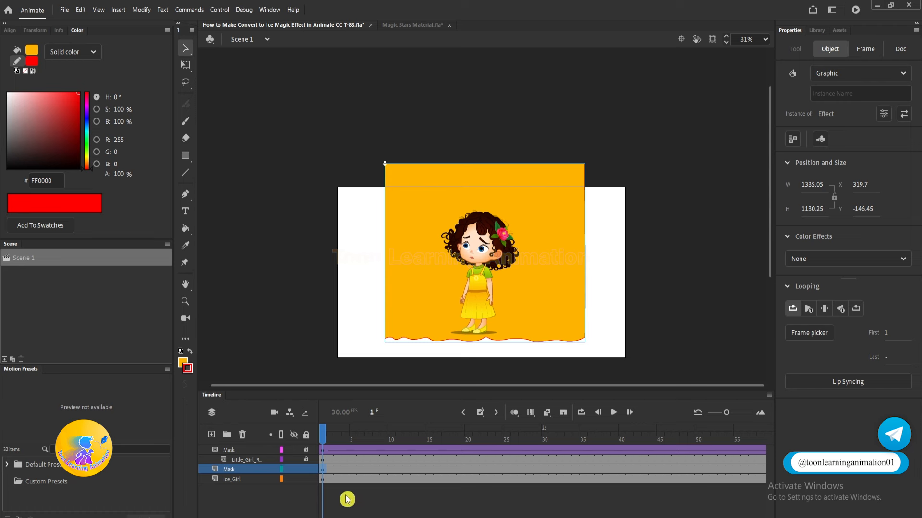
left_click_drag(384, 516, 557, 506)
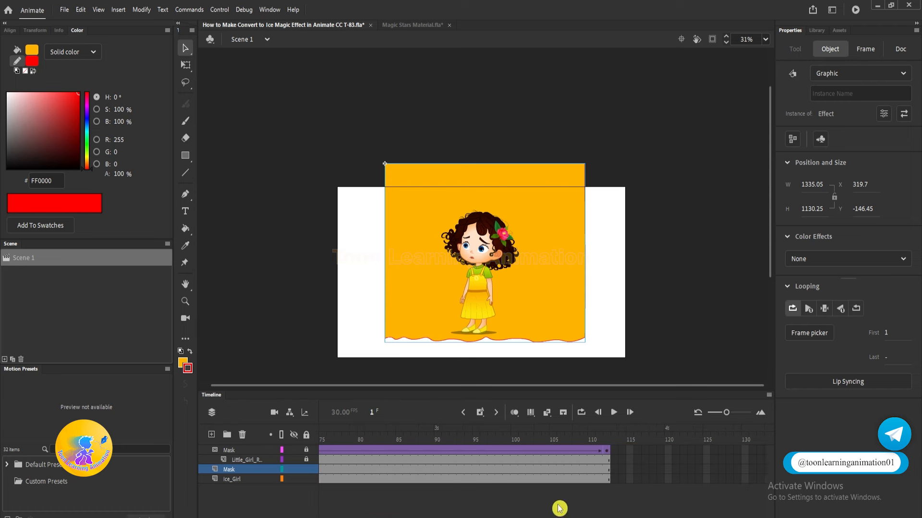
left_click(606, 443)
left_click(607, 470)
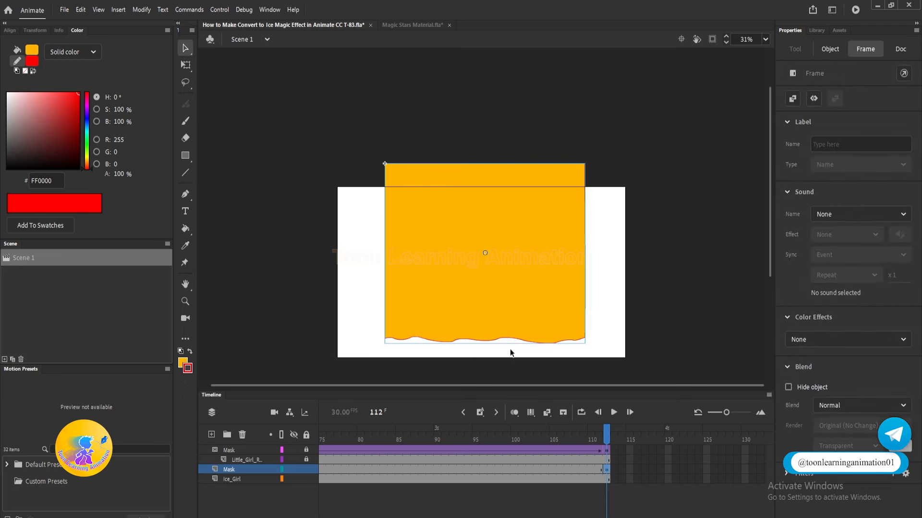
left_click_drag(510, 309, 513, 176)
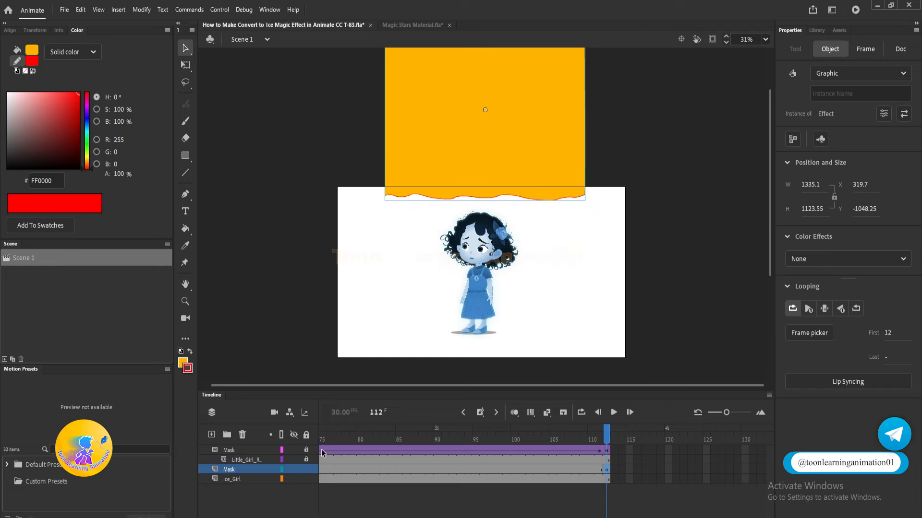
- Unlock the upper Mask layer and raise its orange shape on frame 112 to Y -1055.15
left_click(306, 458)
scroll(476, 200, "up", 4)
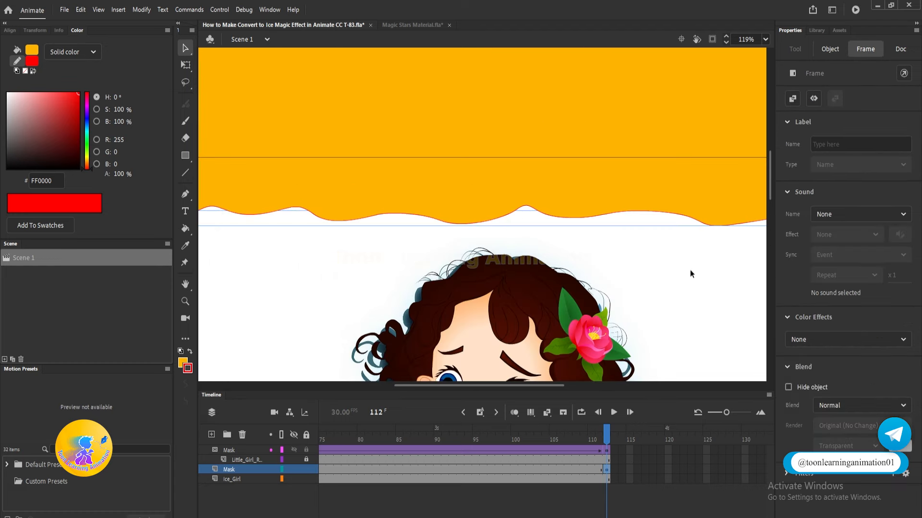
left_click(487, 178)
left_click_drag(488, 178, 488, 154)
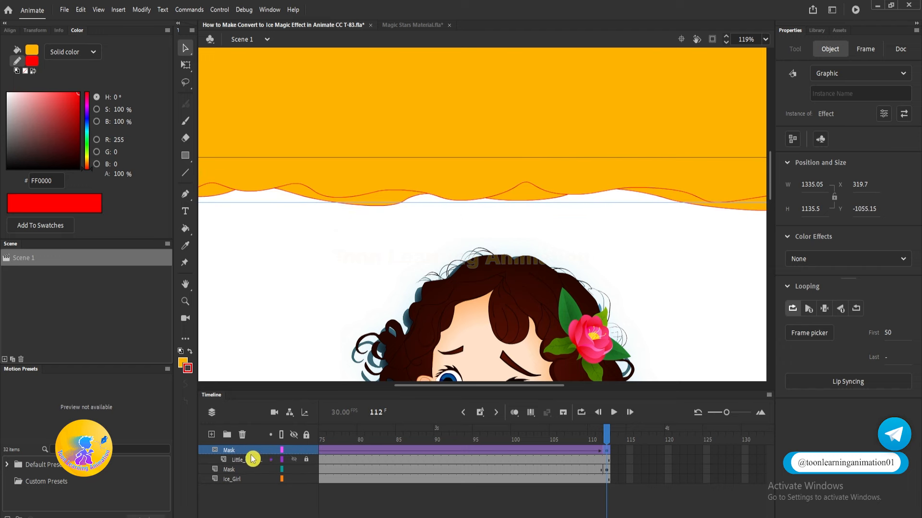
- Synchronize the symbols in the upper Mask layer's tween and align its frame 112 shape with the lower mask at Y -1048.25
left_click(235, 450)
right_click(354, 450)
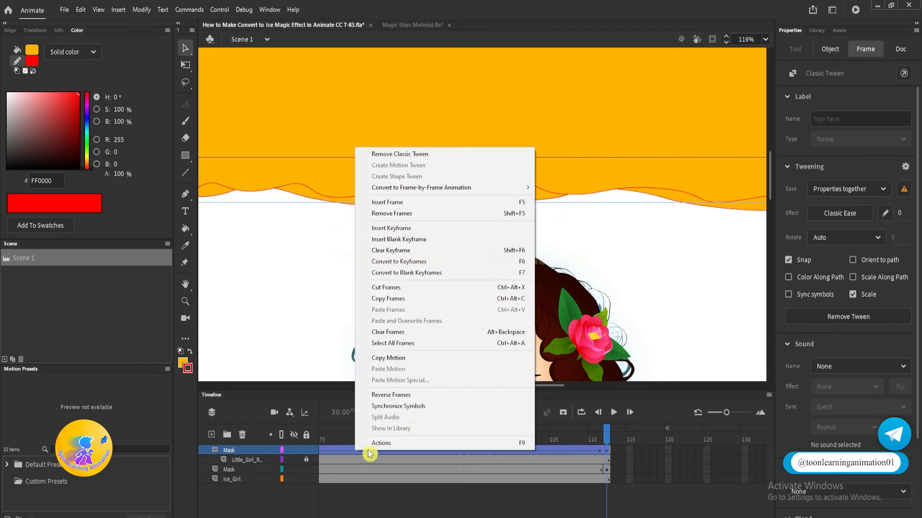
left_click(409, 407)
left_click(696, 347)
left_click(561, 161)
scroll(500, 192, "up", 3)
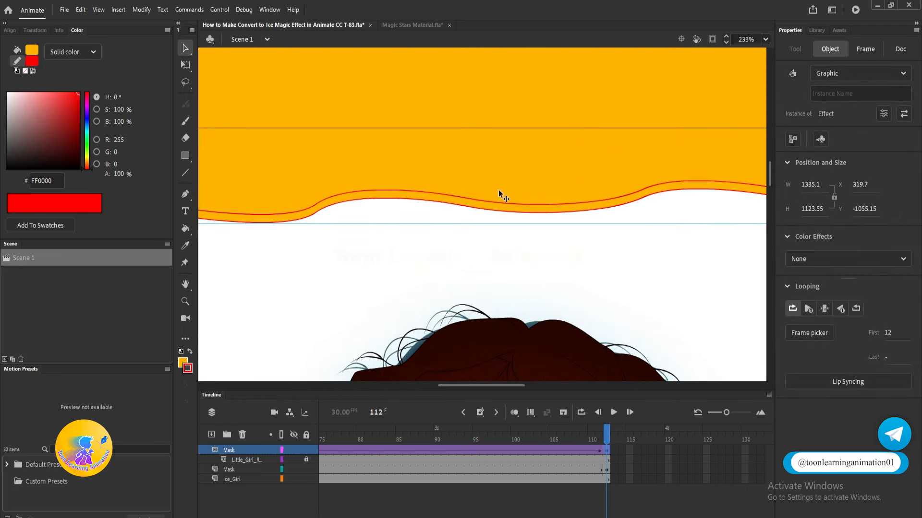
left_click_drag(518, 176, 518, 182)
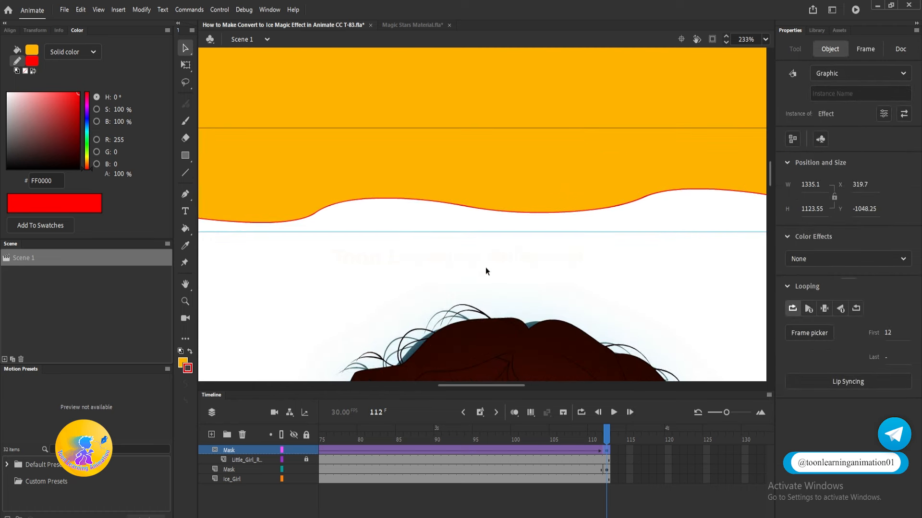
- Create a classic tween on the lower Mask layer and play the animation
scroll(518, 284, "down", 5)
scroll(519, 283, "down", 3)
right_click(482, 469)
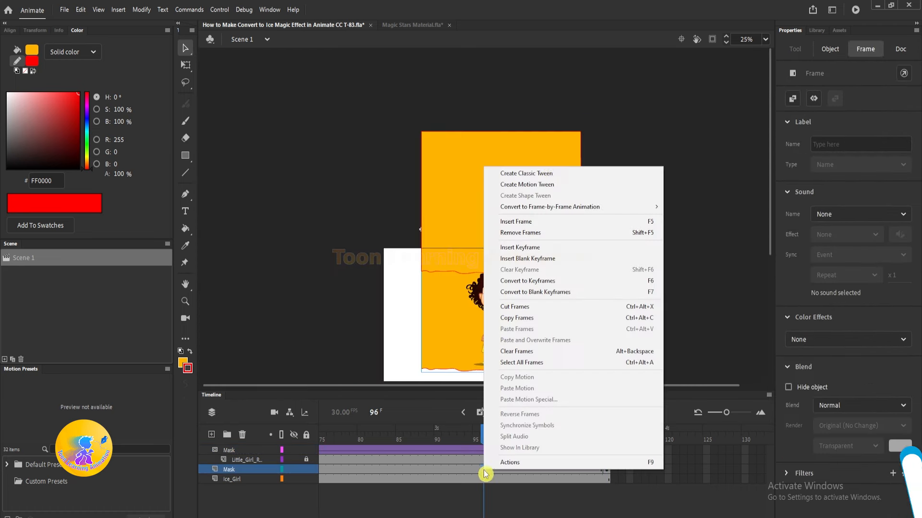
left_click(533, 174)
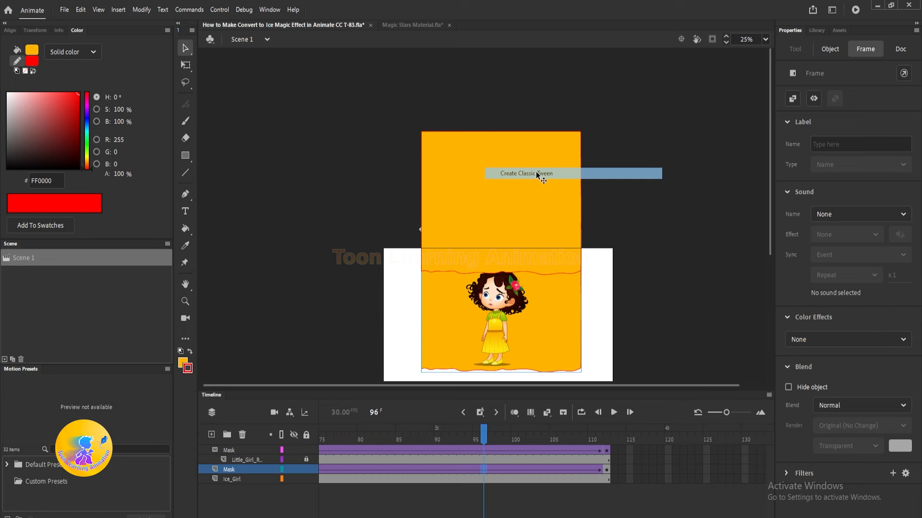
left_click(670, 222)
key("Return")
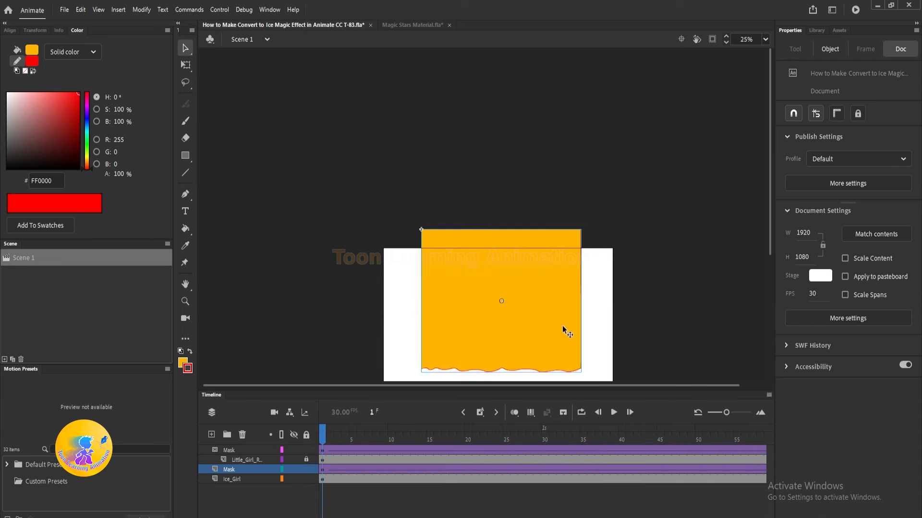
- Lock the upper Mask layer and hide the lower Mask layer, with the playhead on frame 1
scroll(646, 288, "down", 4)
left_click(411, 445)
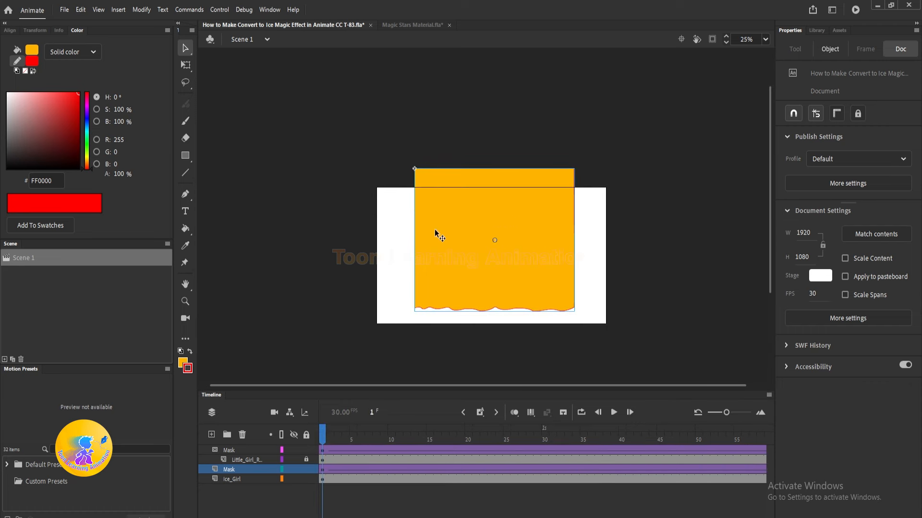
left_click(306, 459)
left_click(306, 451)
left_click(295, 473)
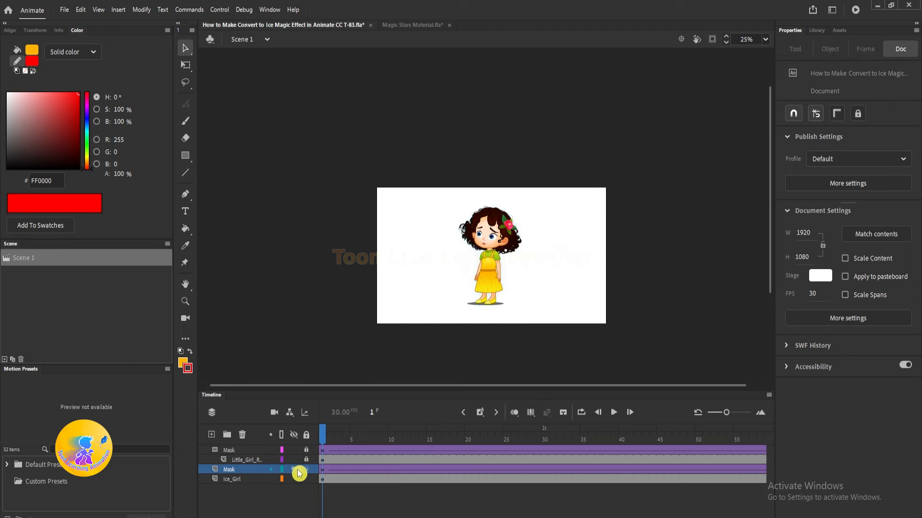
scroll(509, 270, "up", 2)
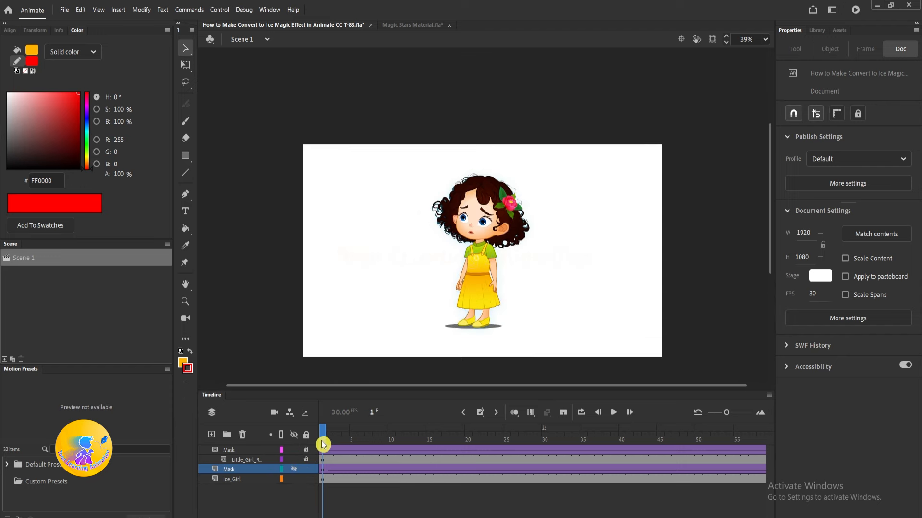